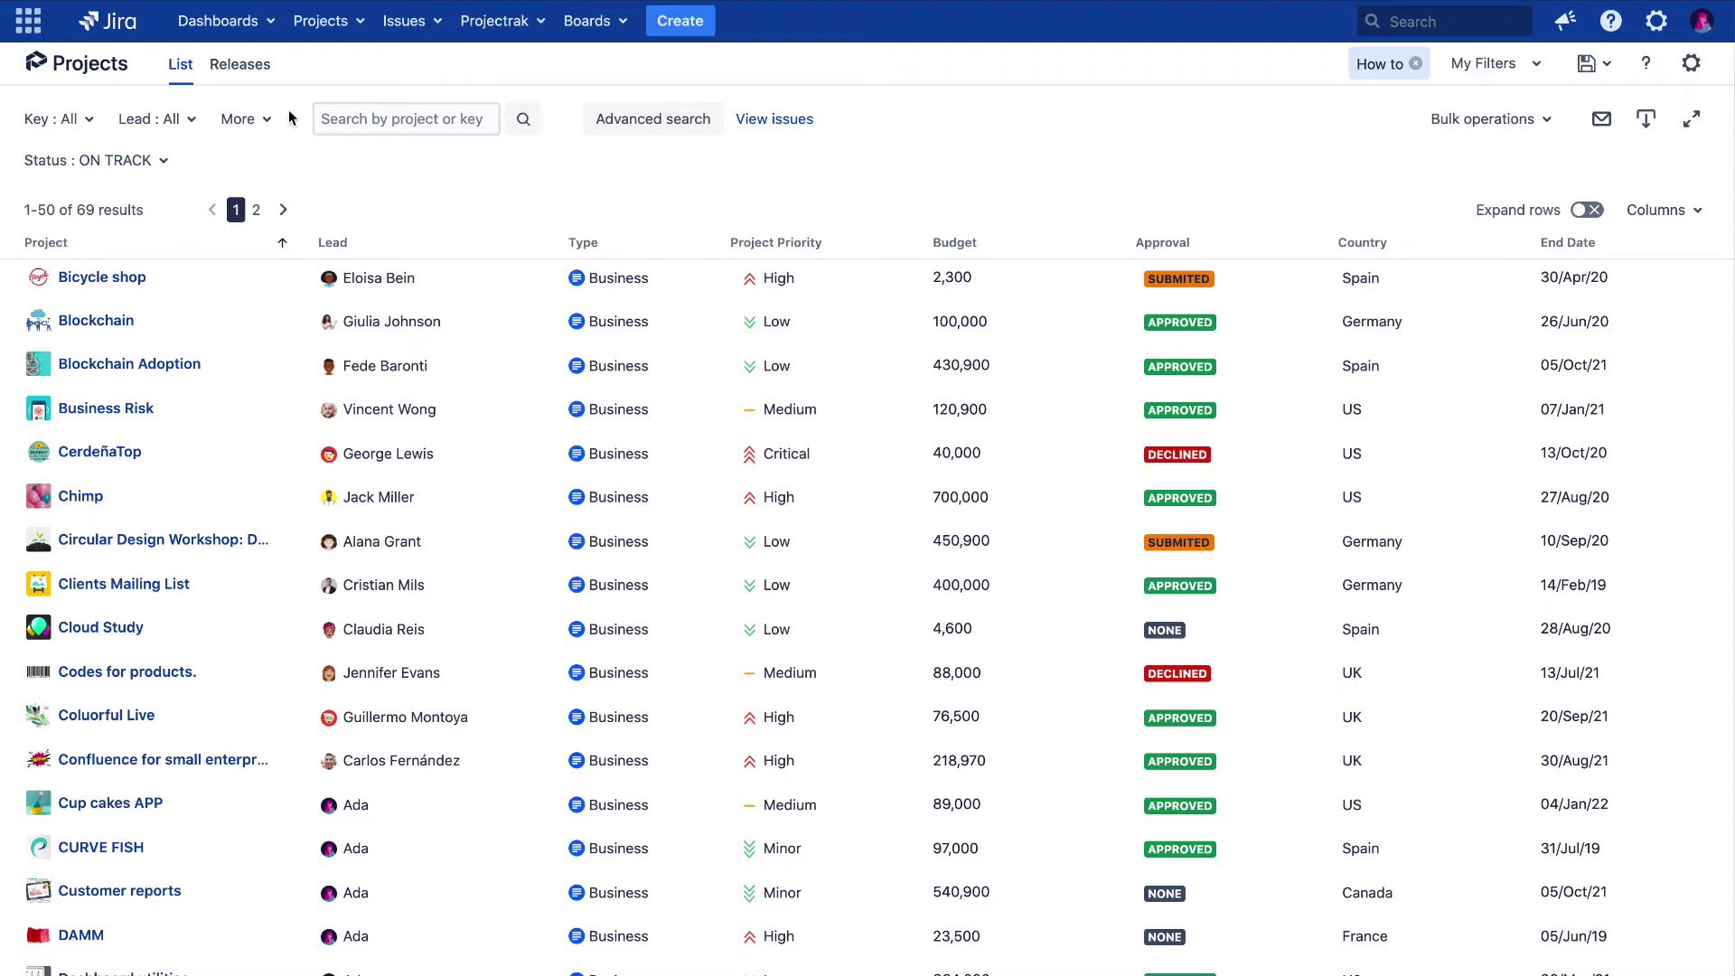
Start a new dashboard named 'Jira multiple projects' with a description of Projectrak's Pie Chart gadget.
click(275, 31)
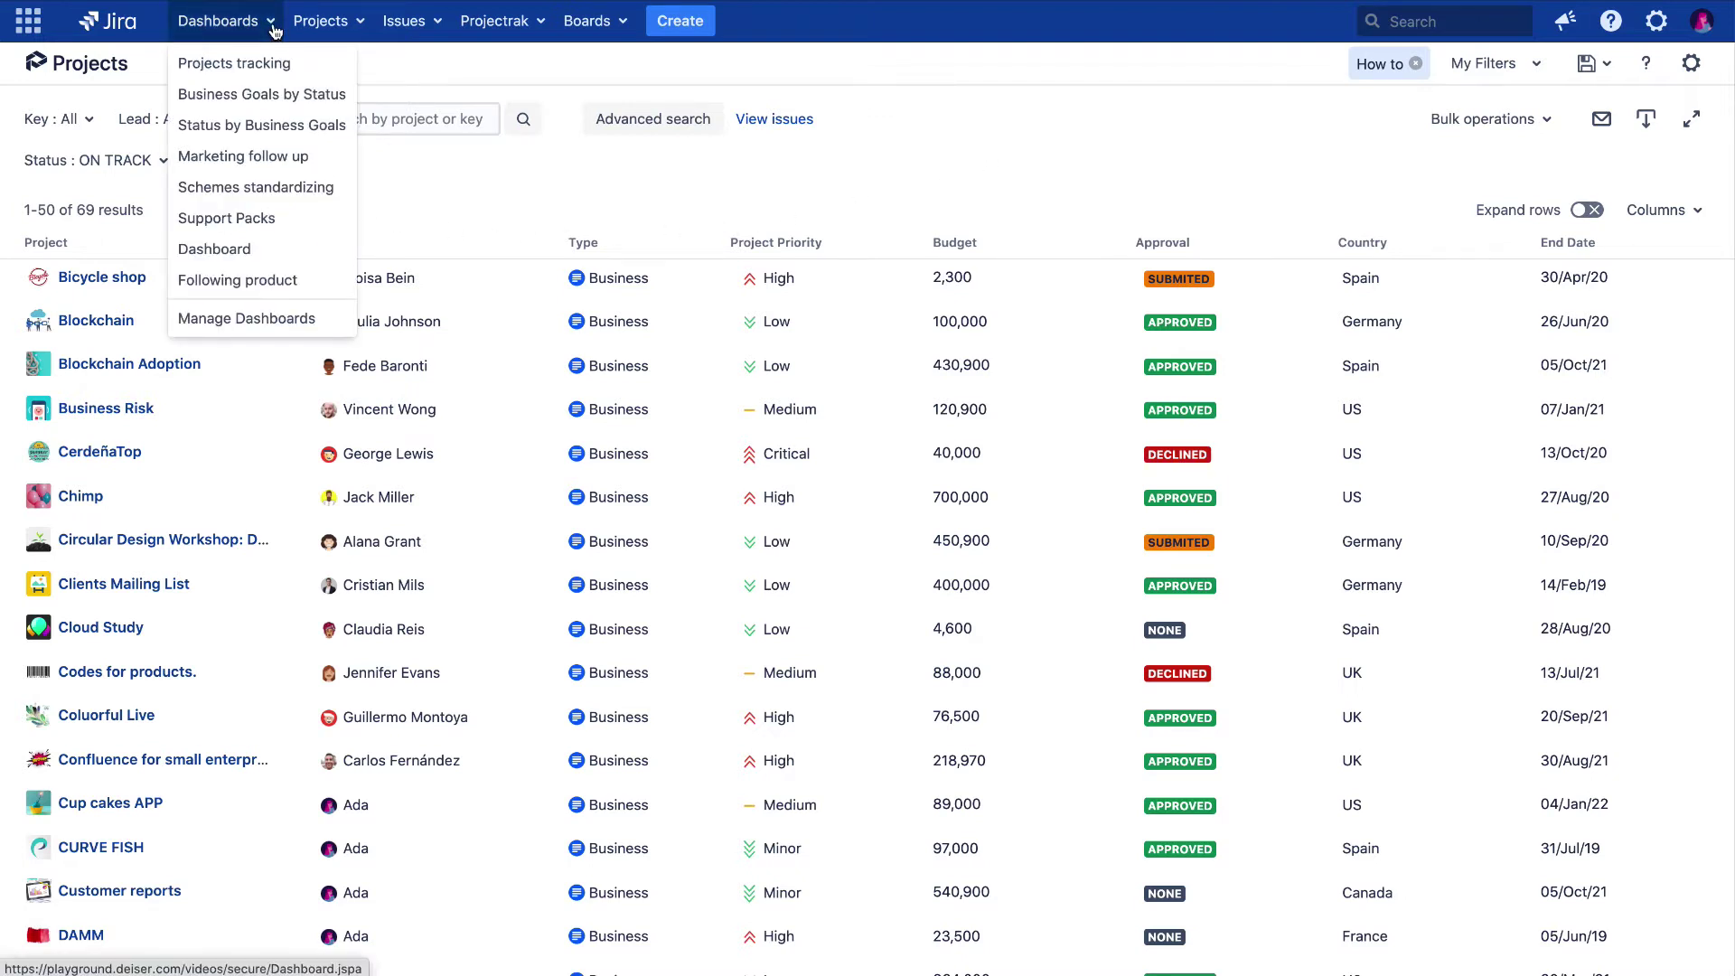
click(261, 316)
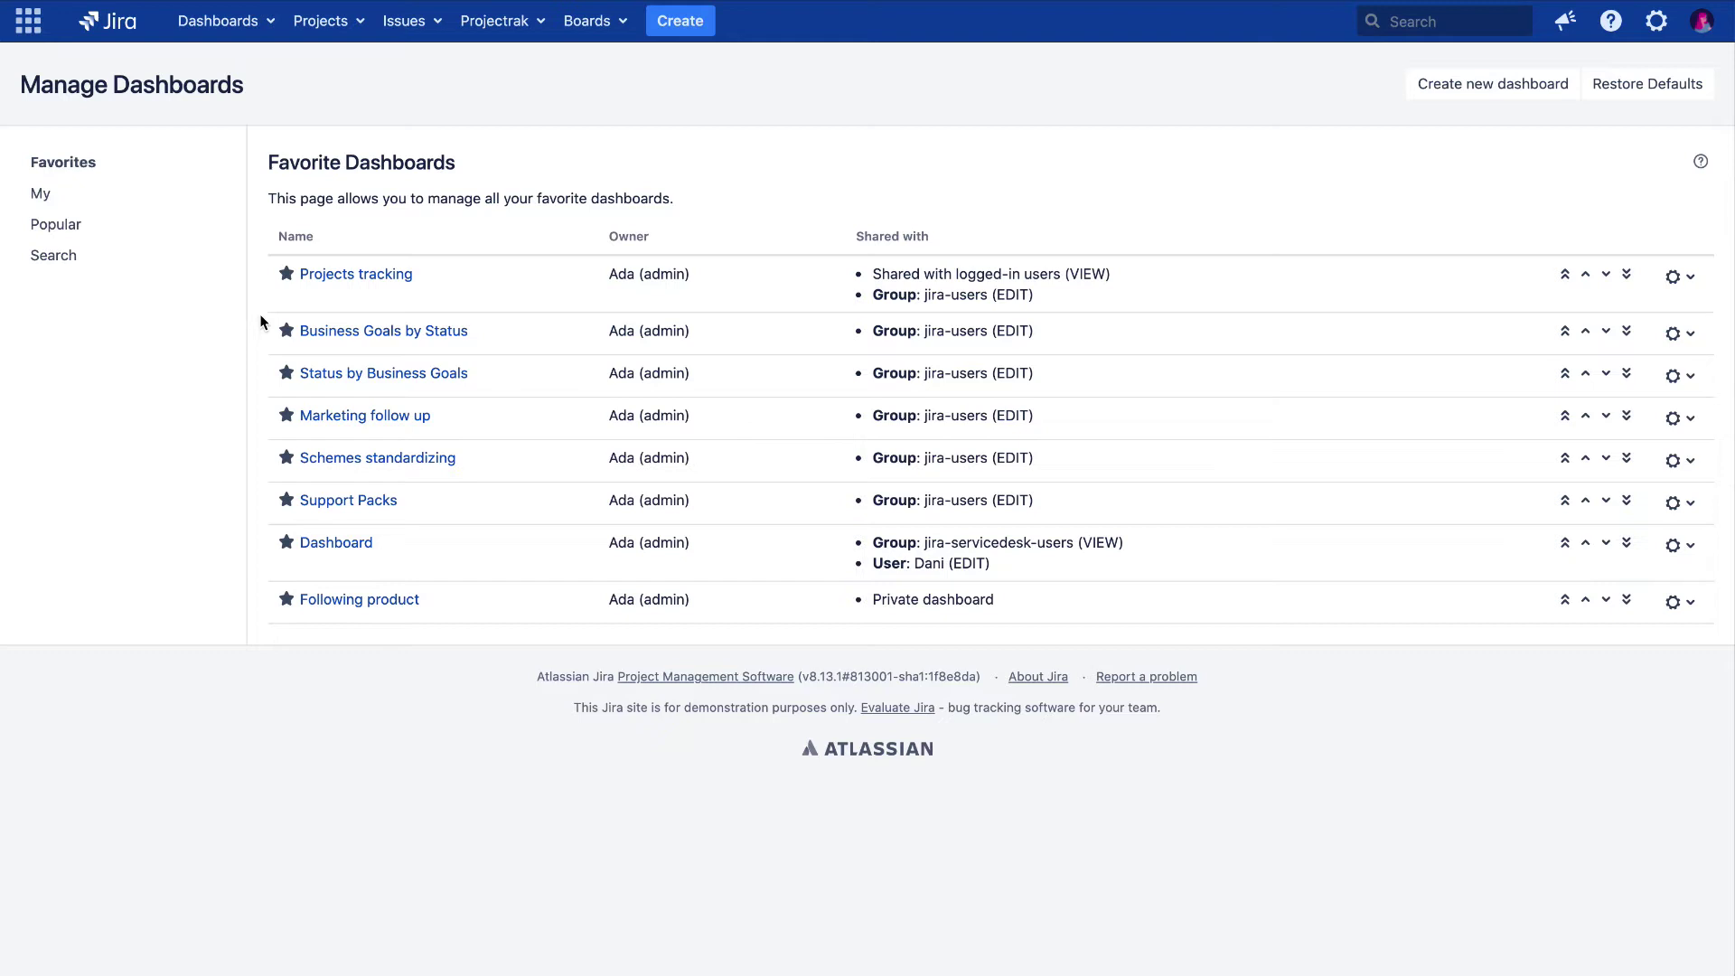
click(1449, 84)
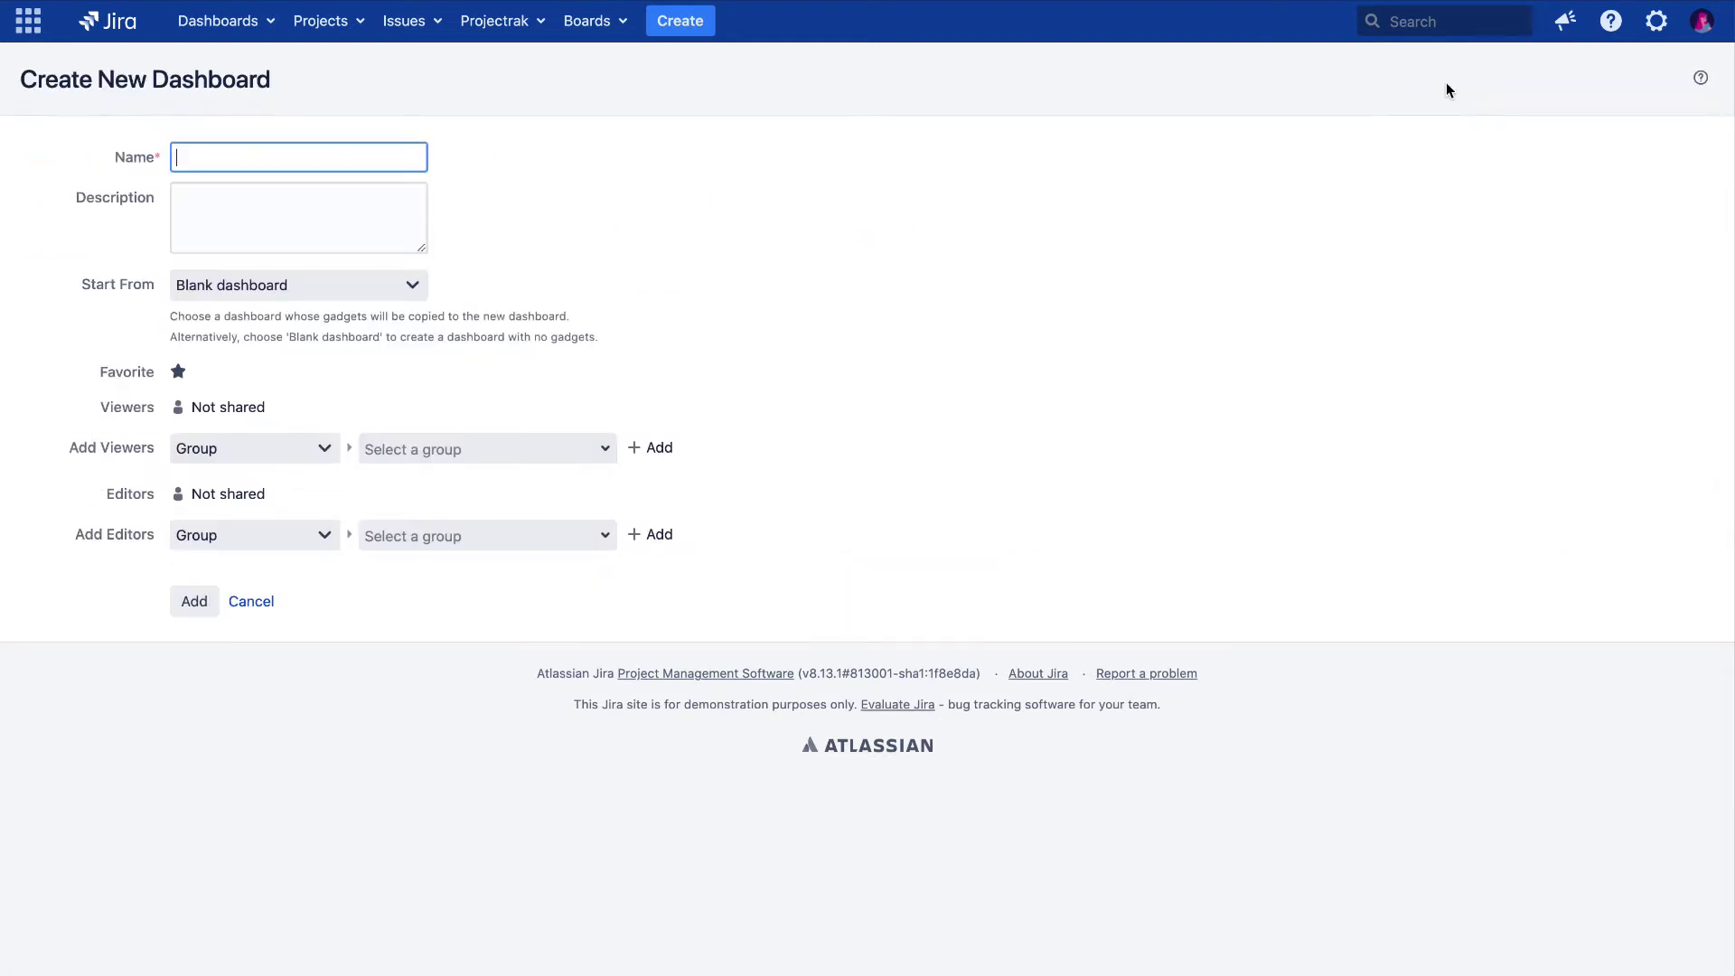
text(Jira multiple projects)
click(393, 241)
text(Projectrak's Pie Chart gadget will help you to track your project information with a quick look)
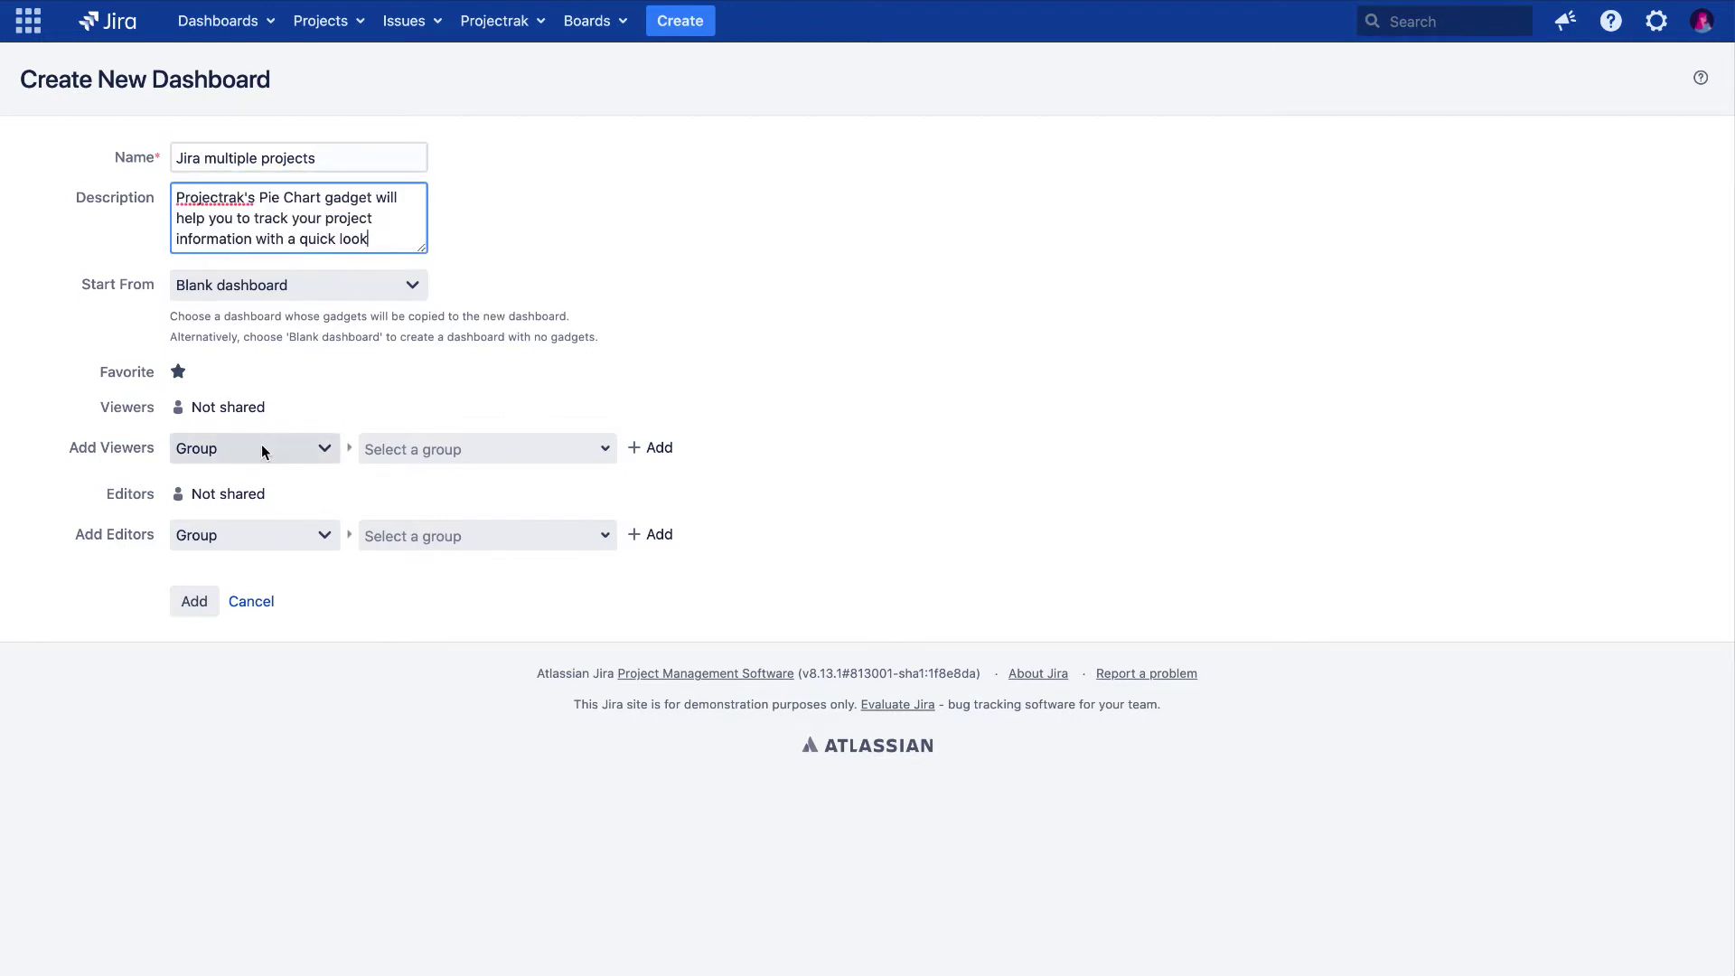
Share the dashboard with the jira-administrators group as viewers and create it.
click(497, 455)
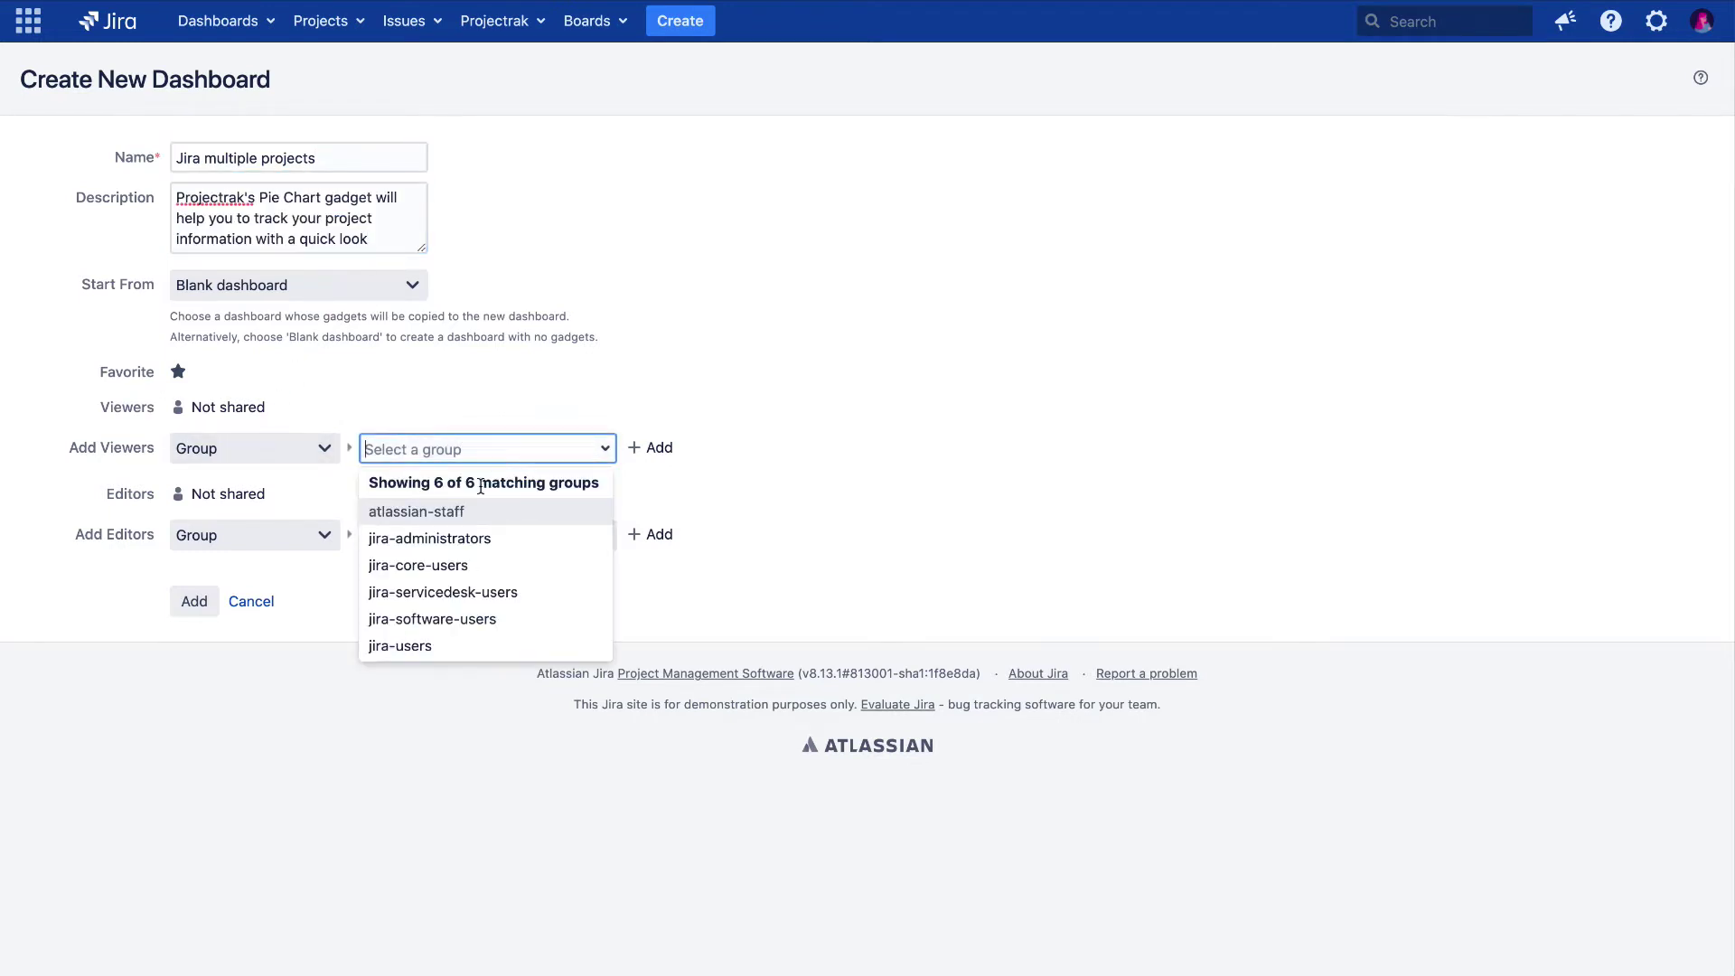
click(480, 540)
click(658, 450)
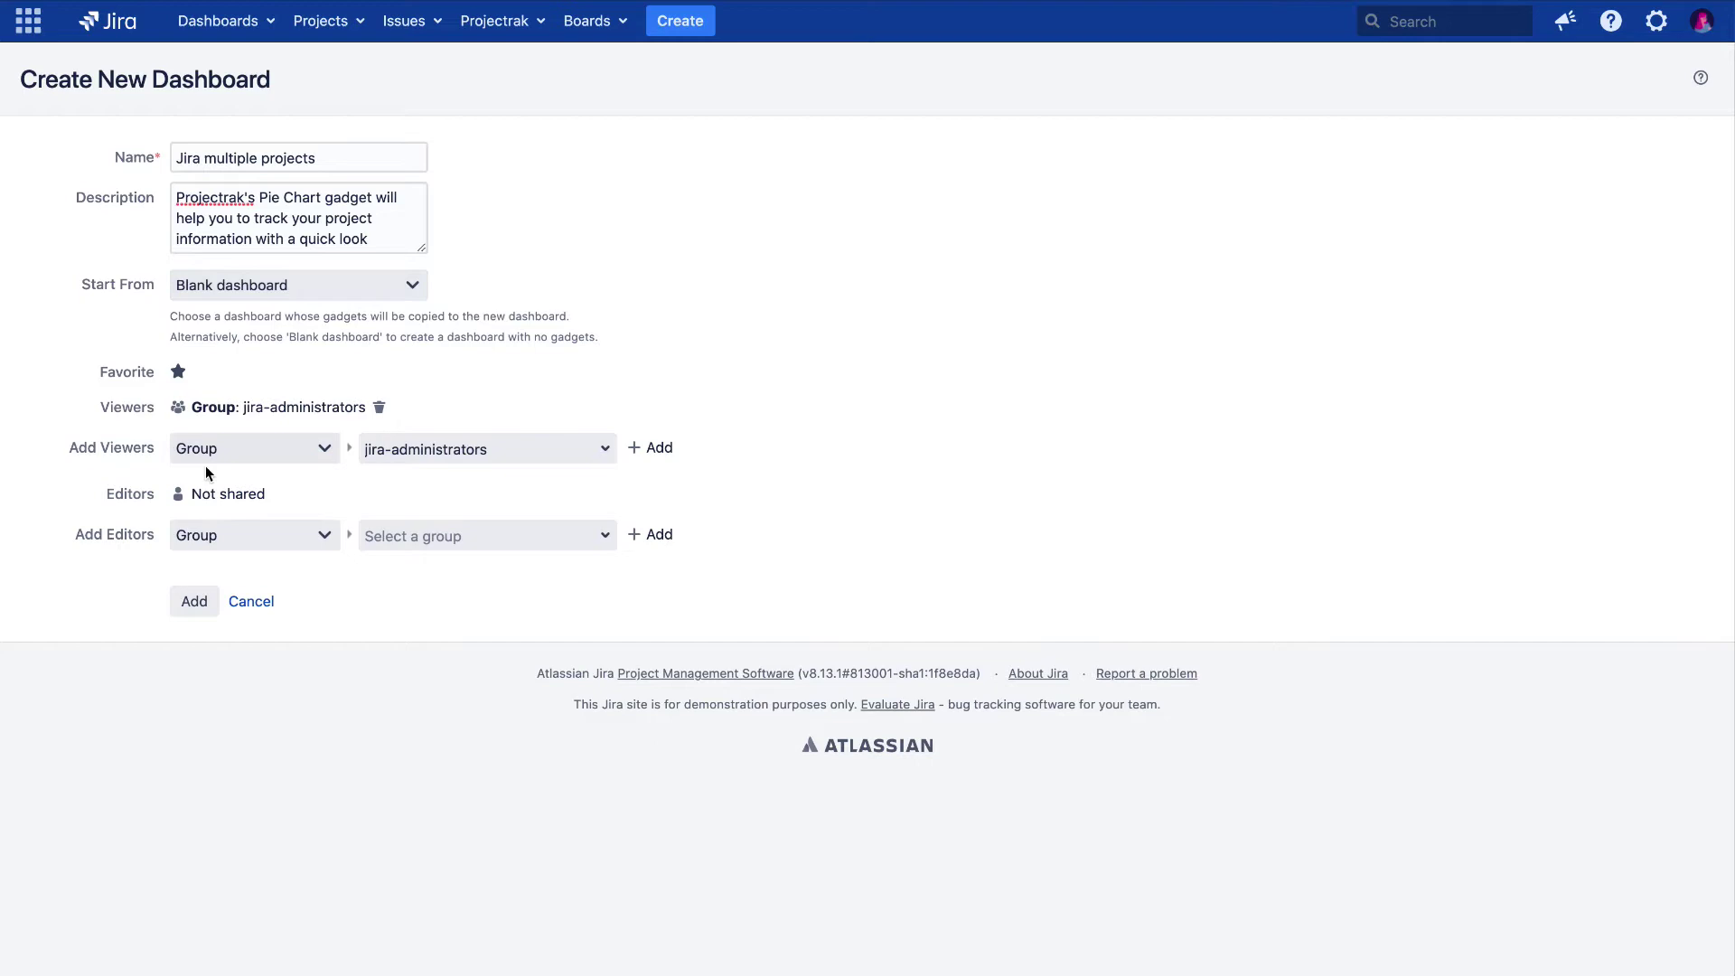
click(194, 601)
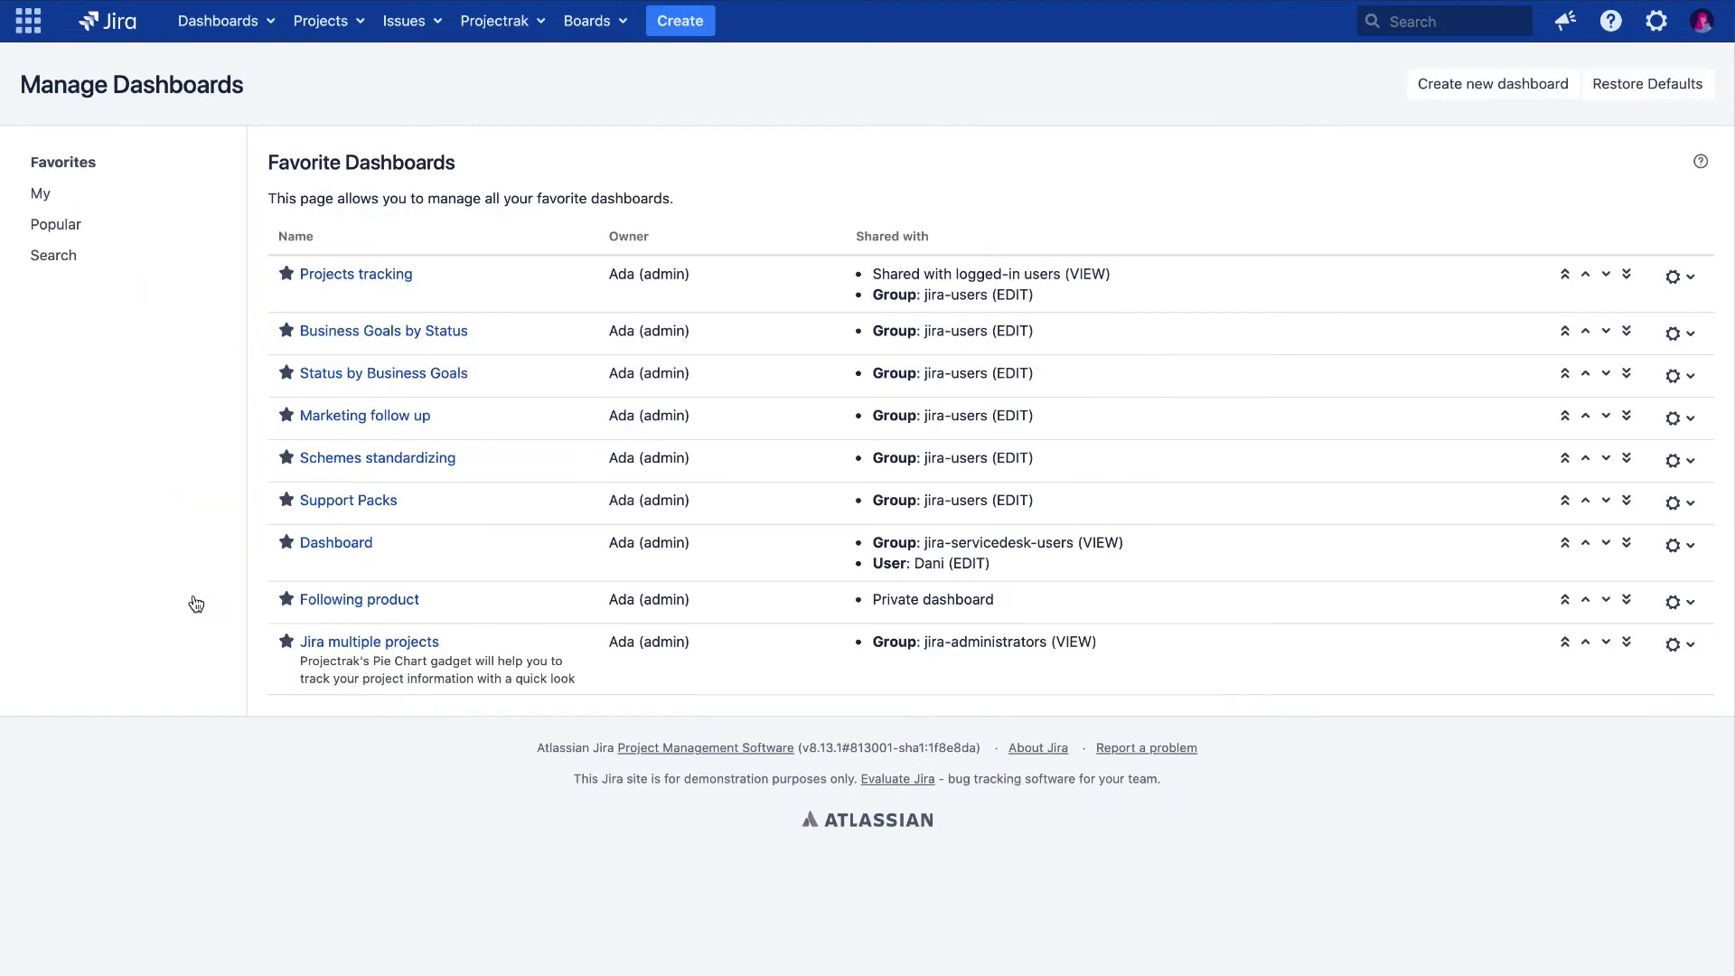
On the Jira multiple projects dashboard, add the Projectrak project pie chart gadget found by searching 'Projectrak'.
click(439, 645)
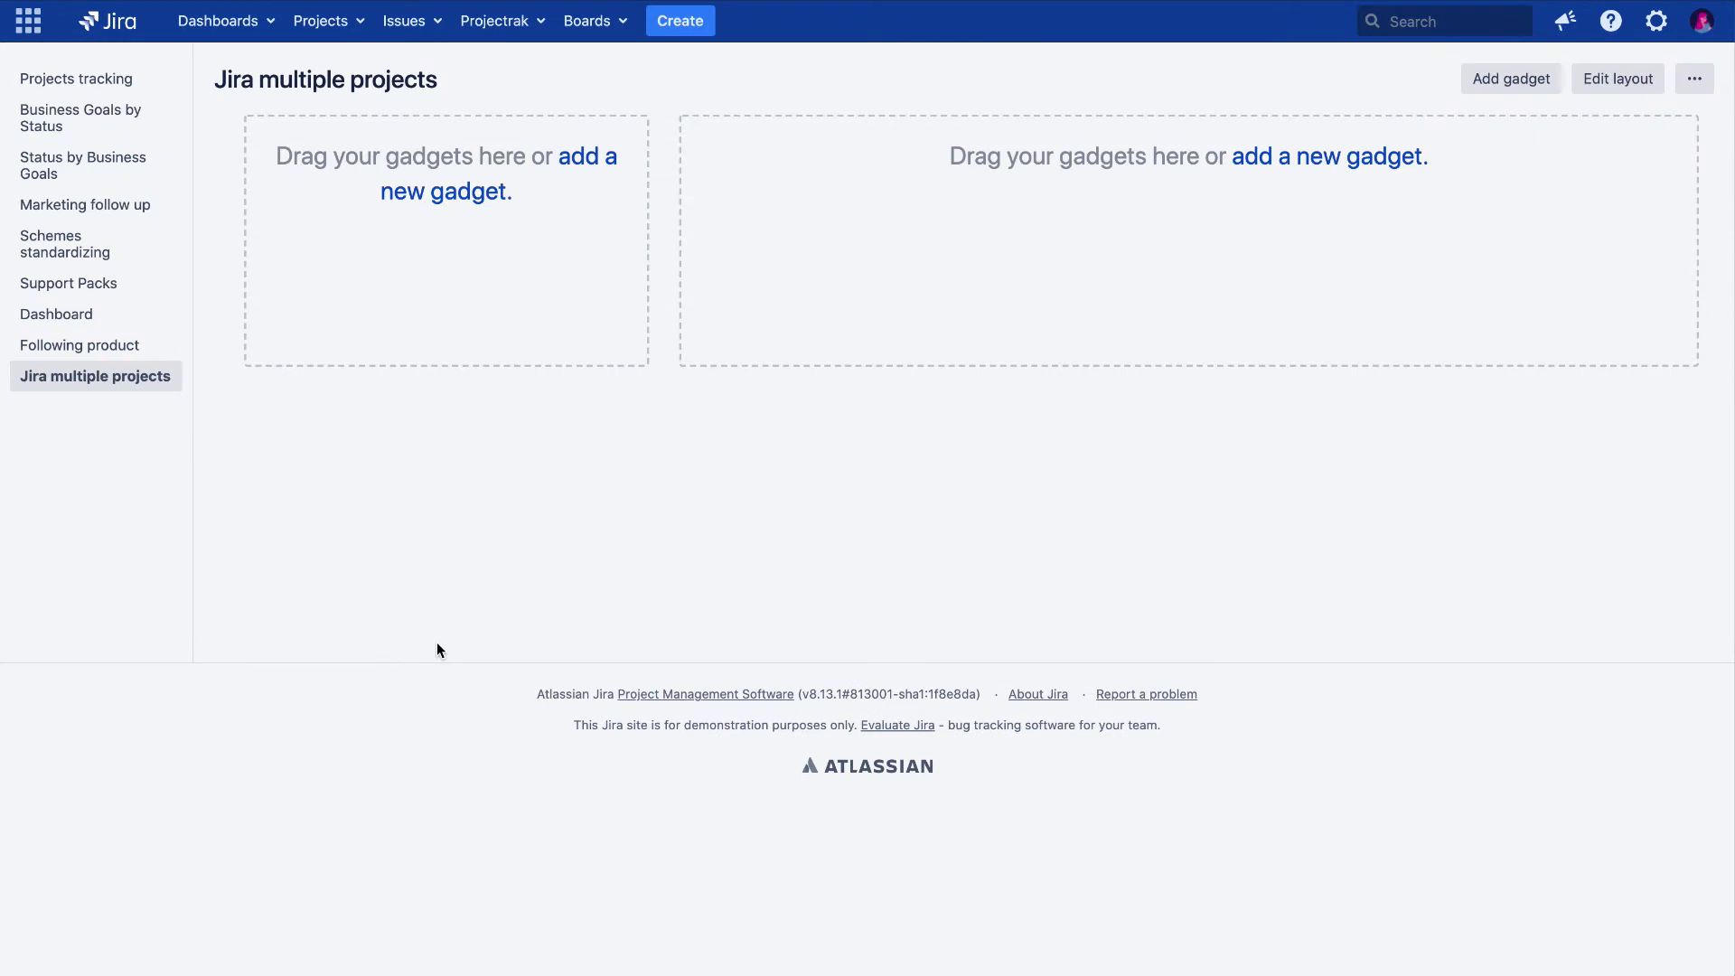
click(496, 195)
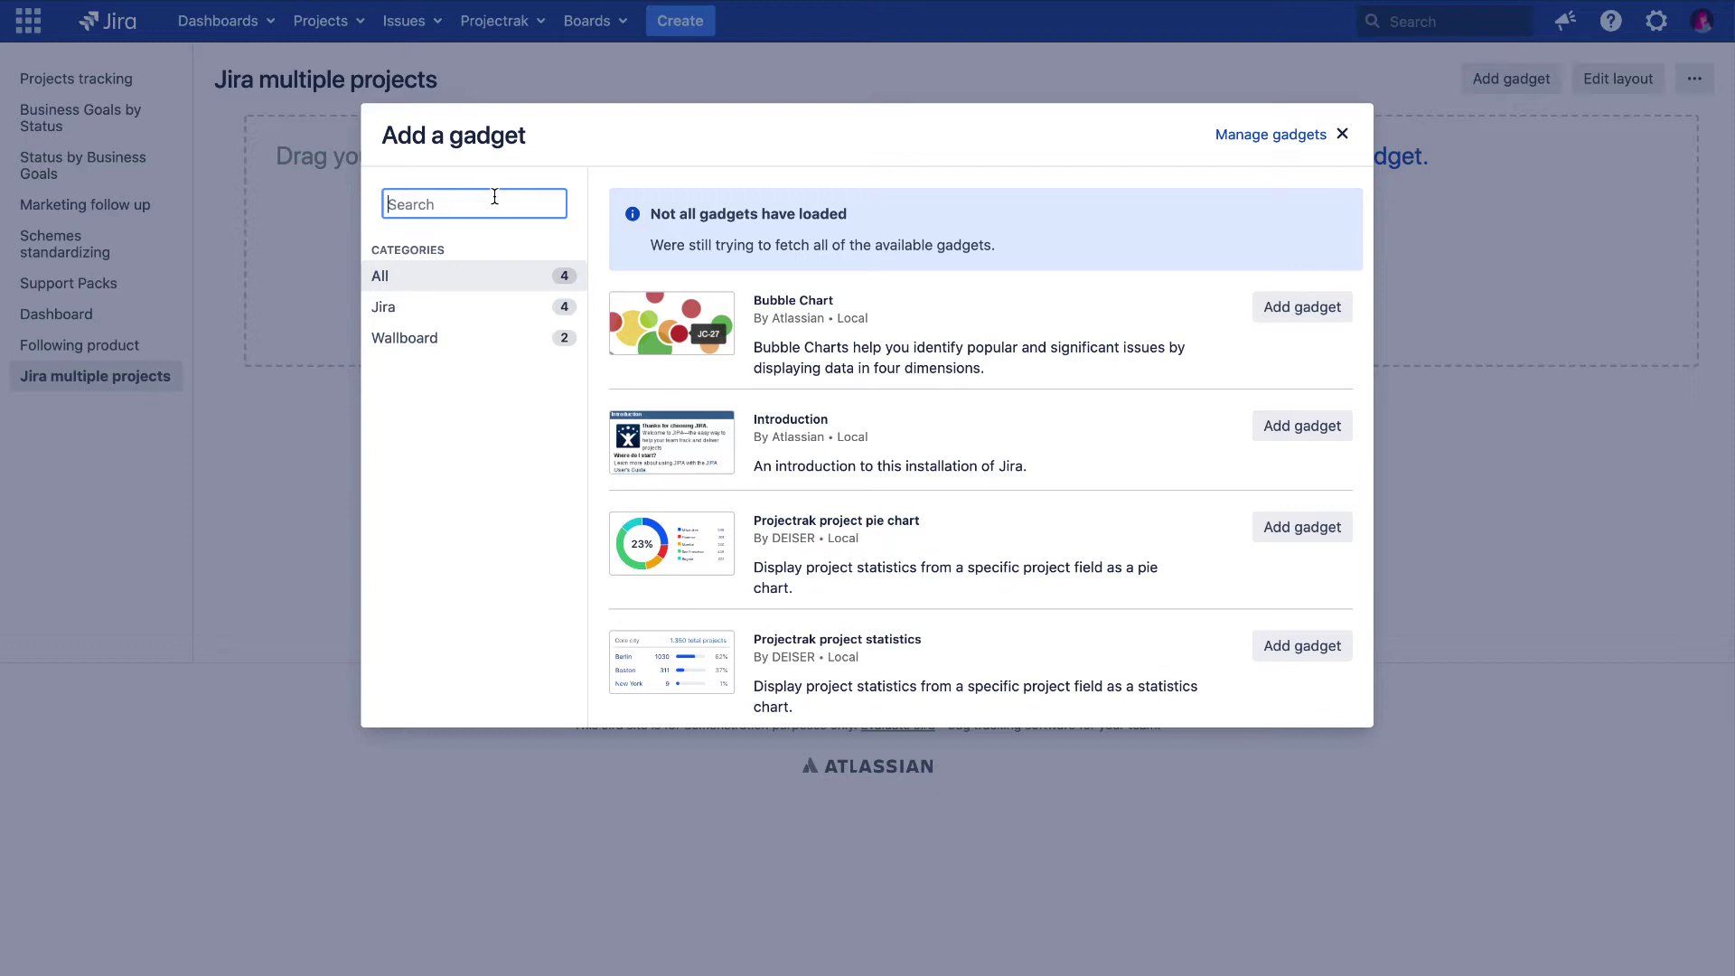
text(Projectrak)
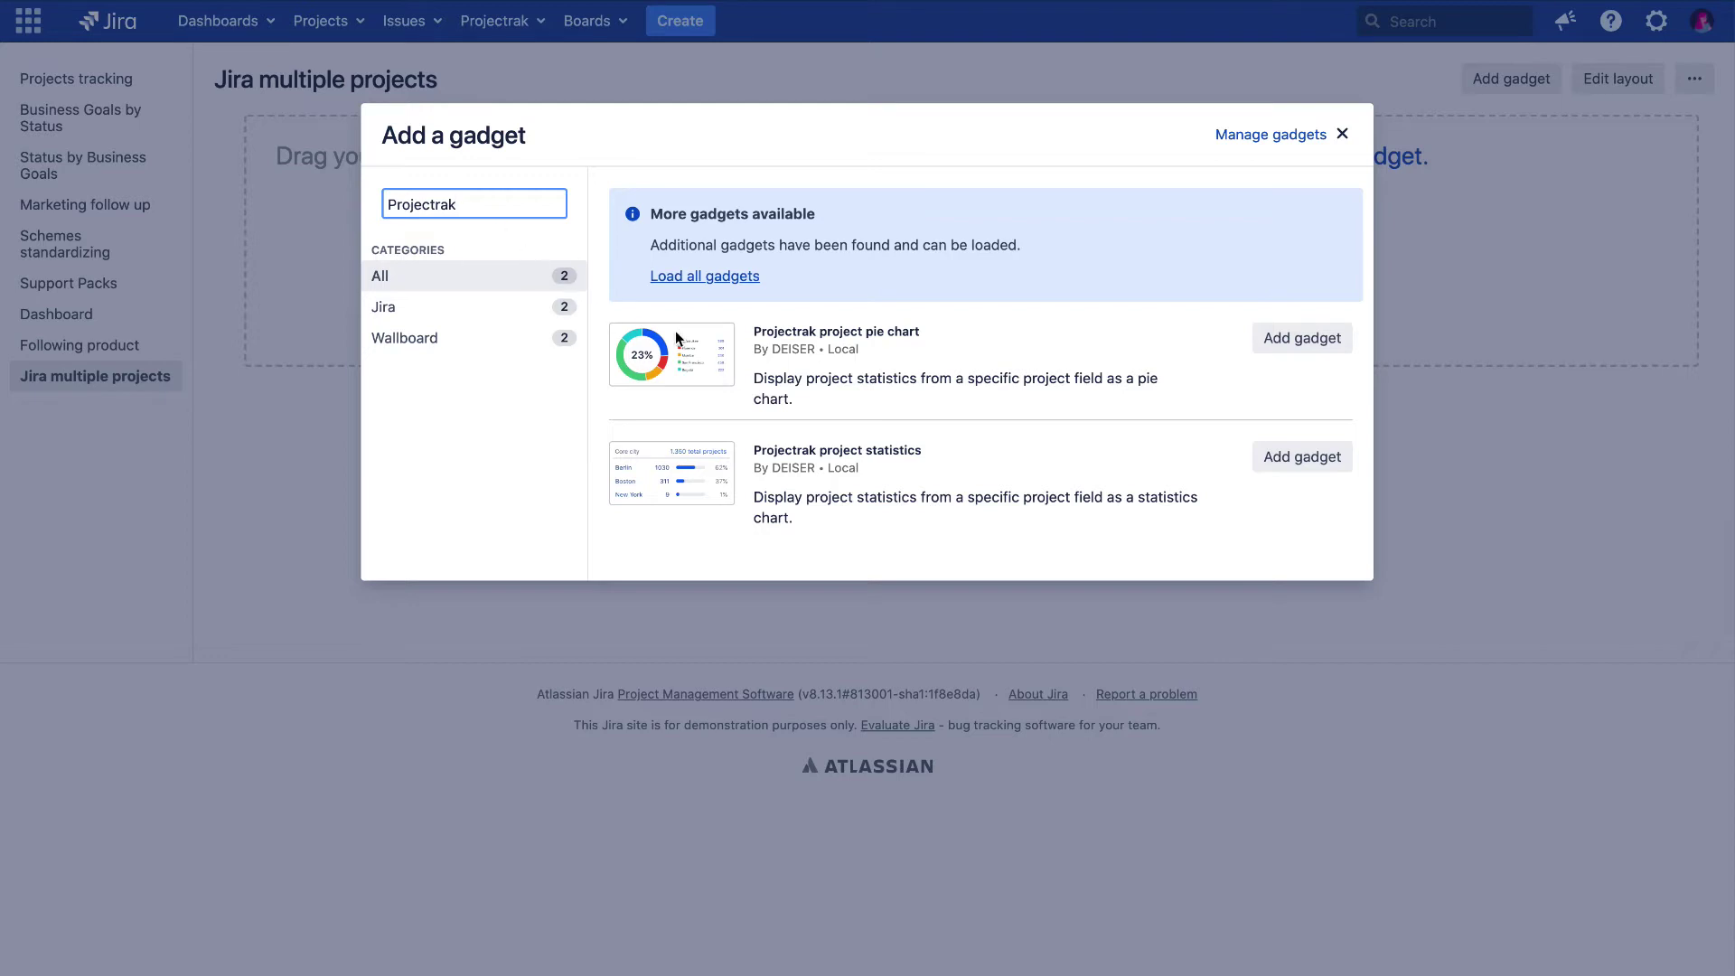
click(1270, 340)
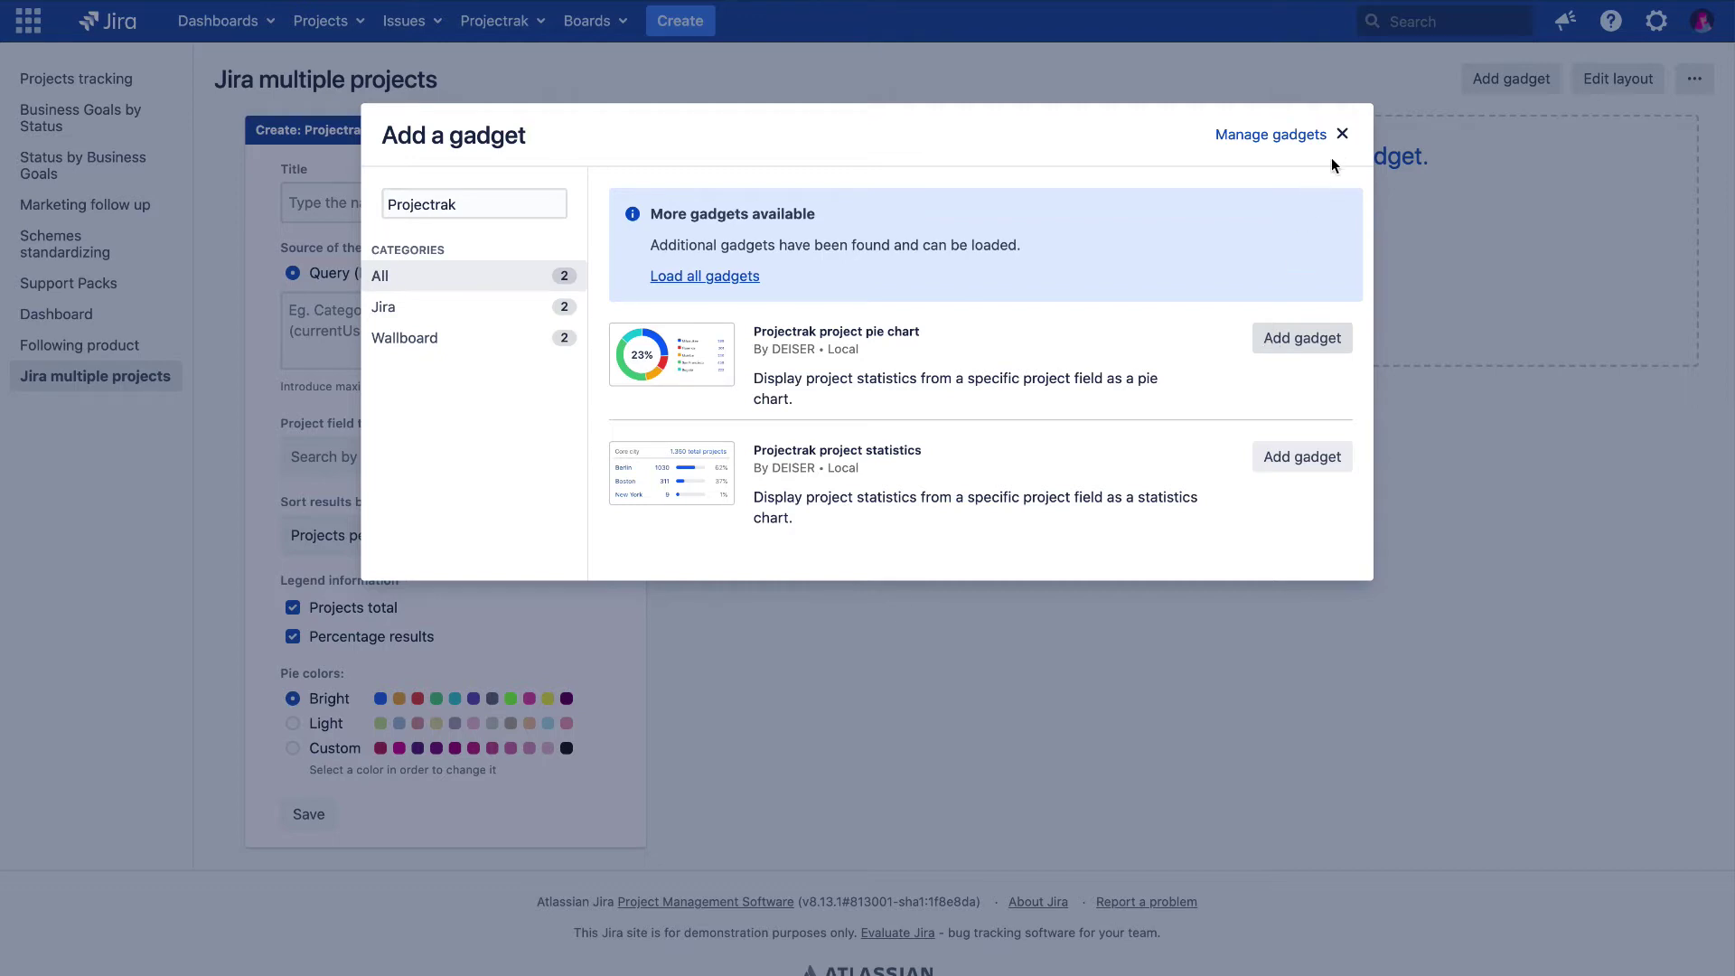
Title the pie chart gadget 'All projects by status'.
click(1342, 134)
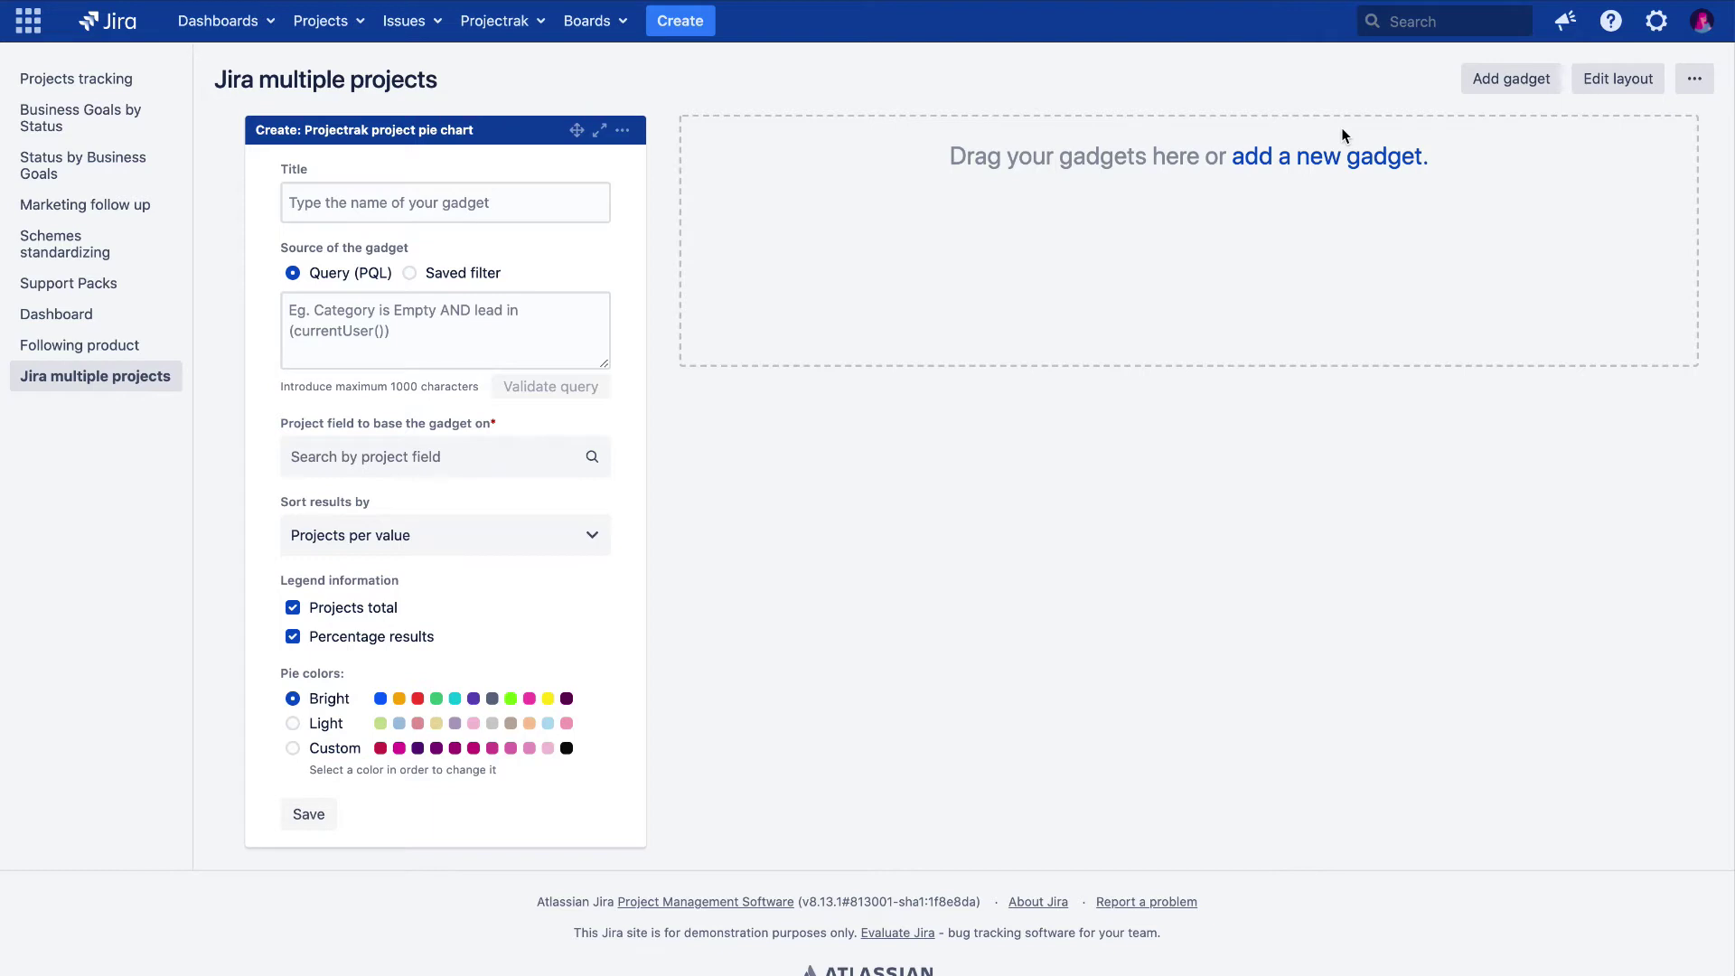
click(550, 210)
text(All projects by status)
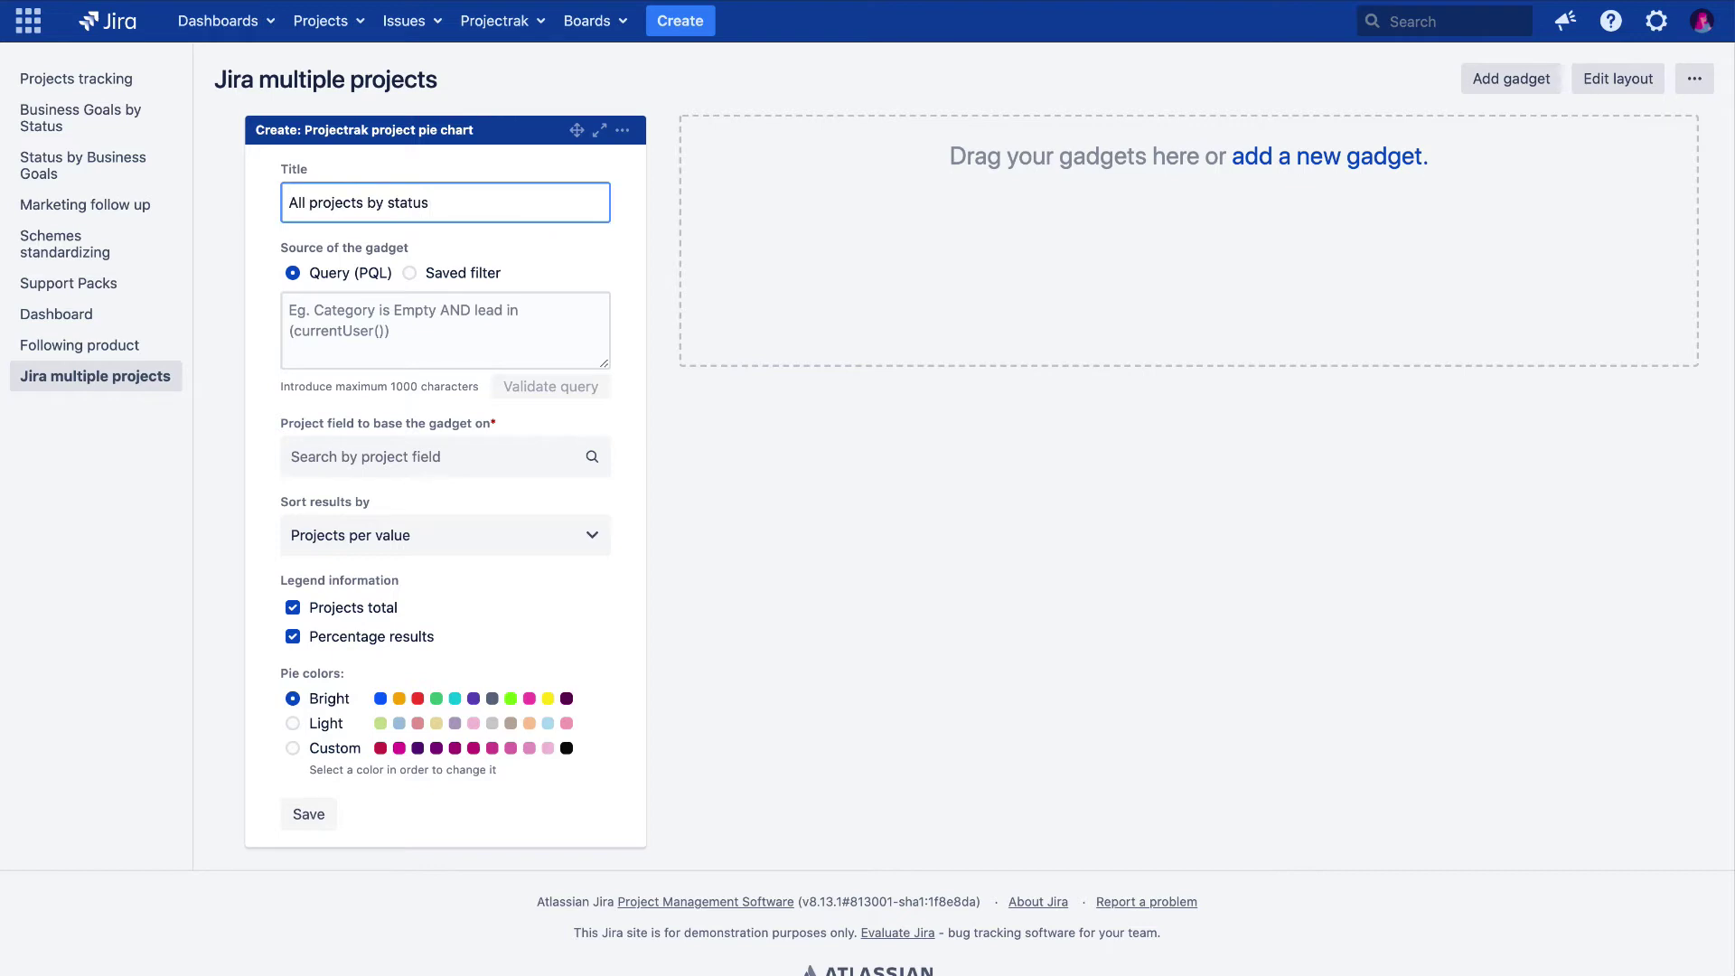
Test the PQL query type=Software, then switch the gadget source to a saved filter.
click(327, 312)
text(type=Software)
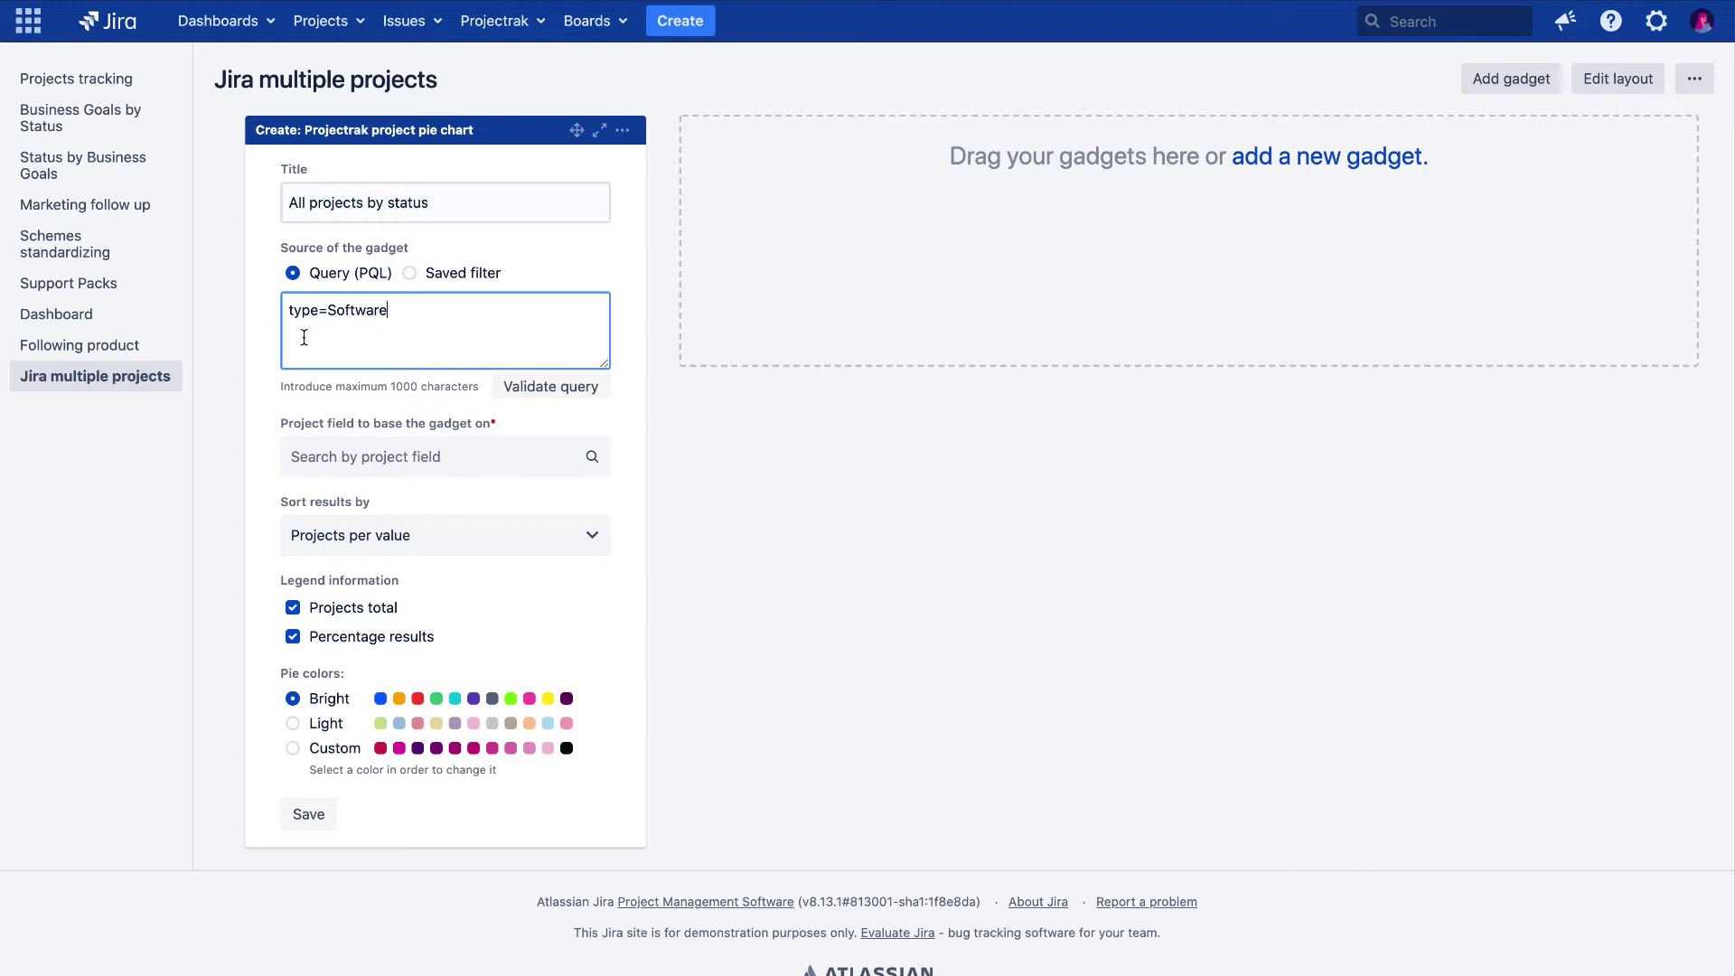
click(542, 387)
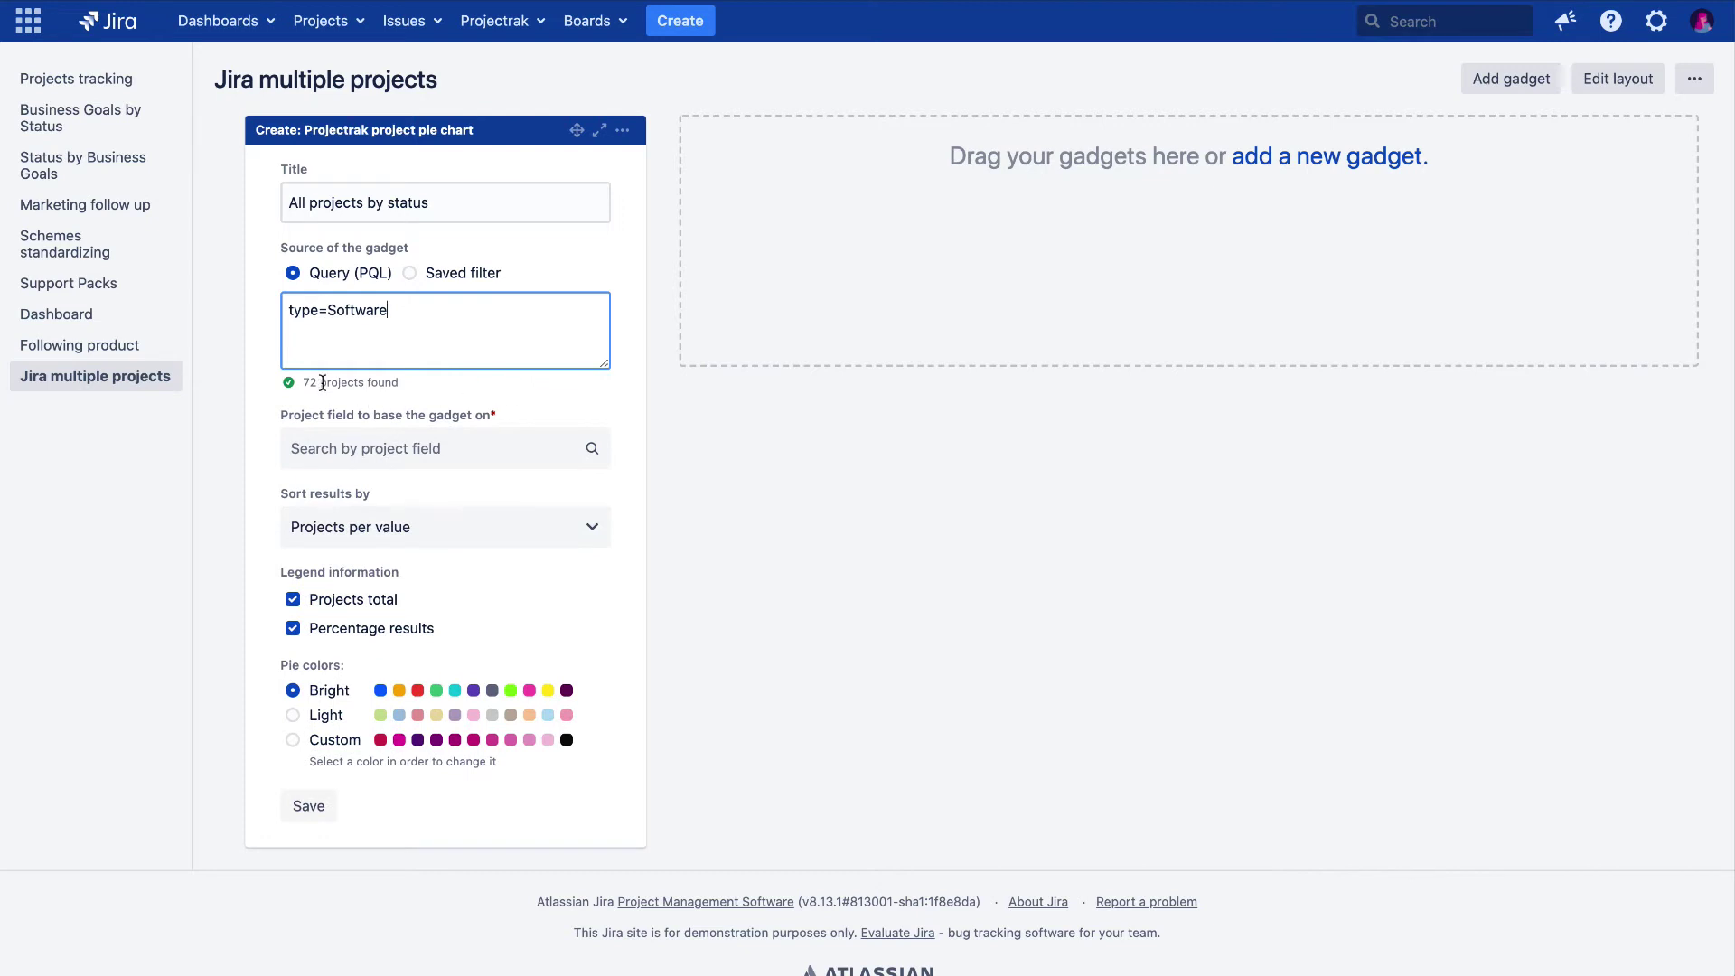
click(458, 272)
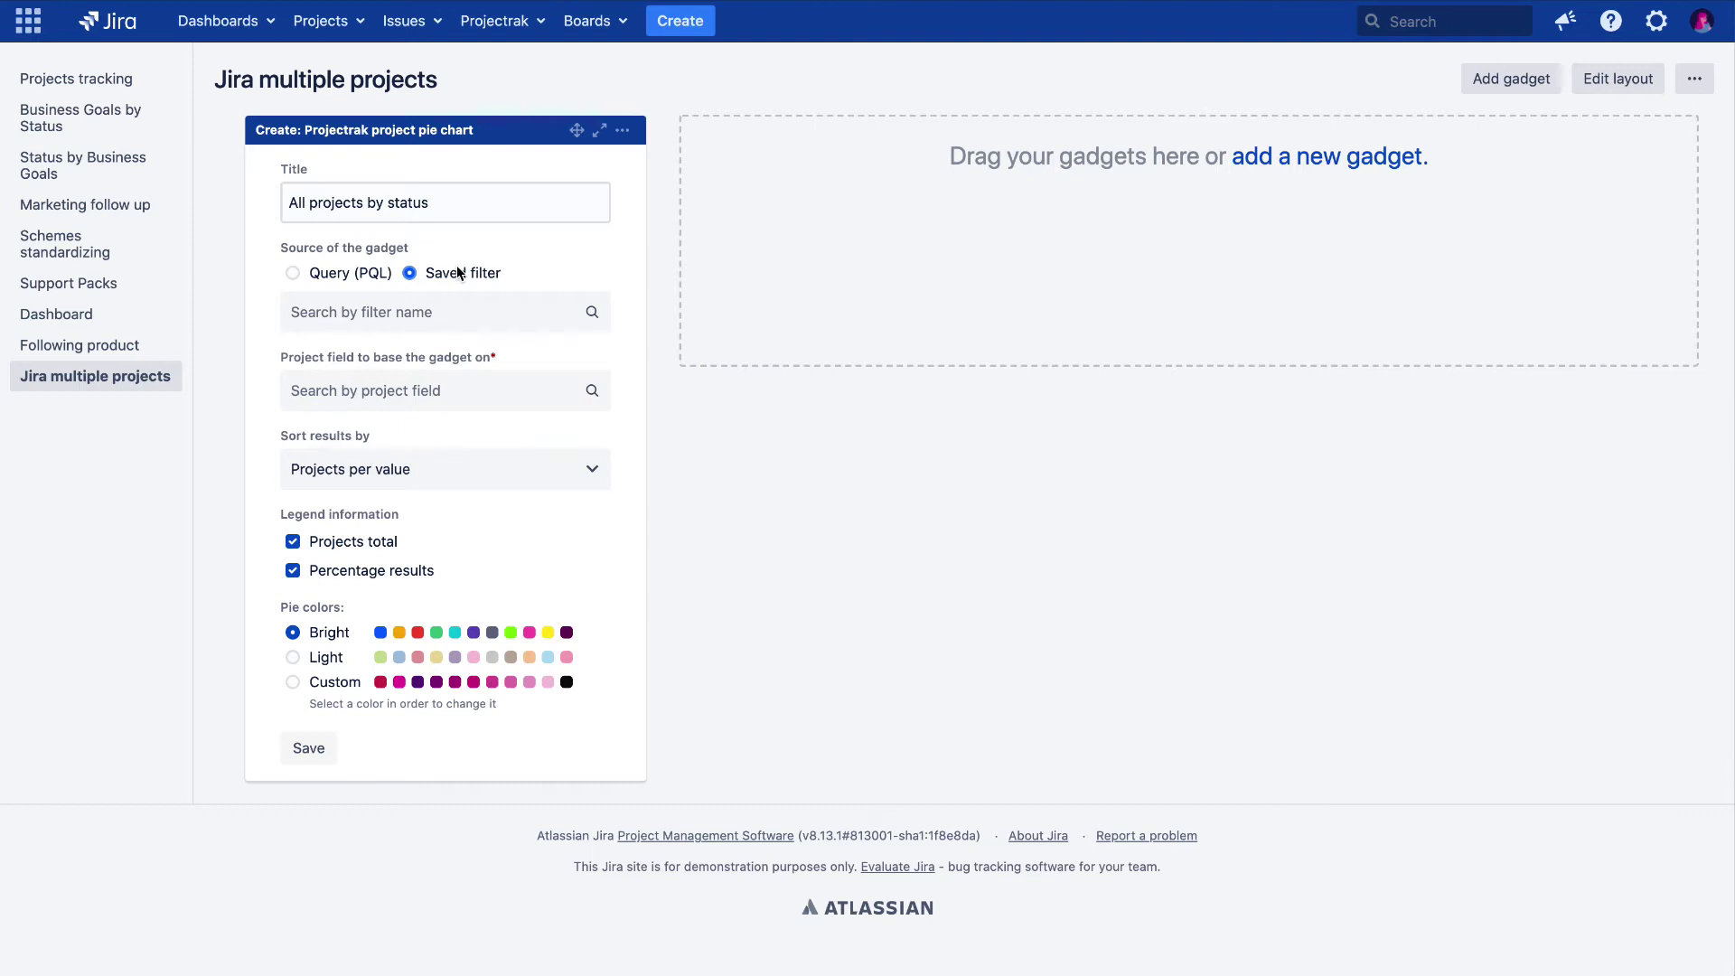
click(435, 319)
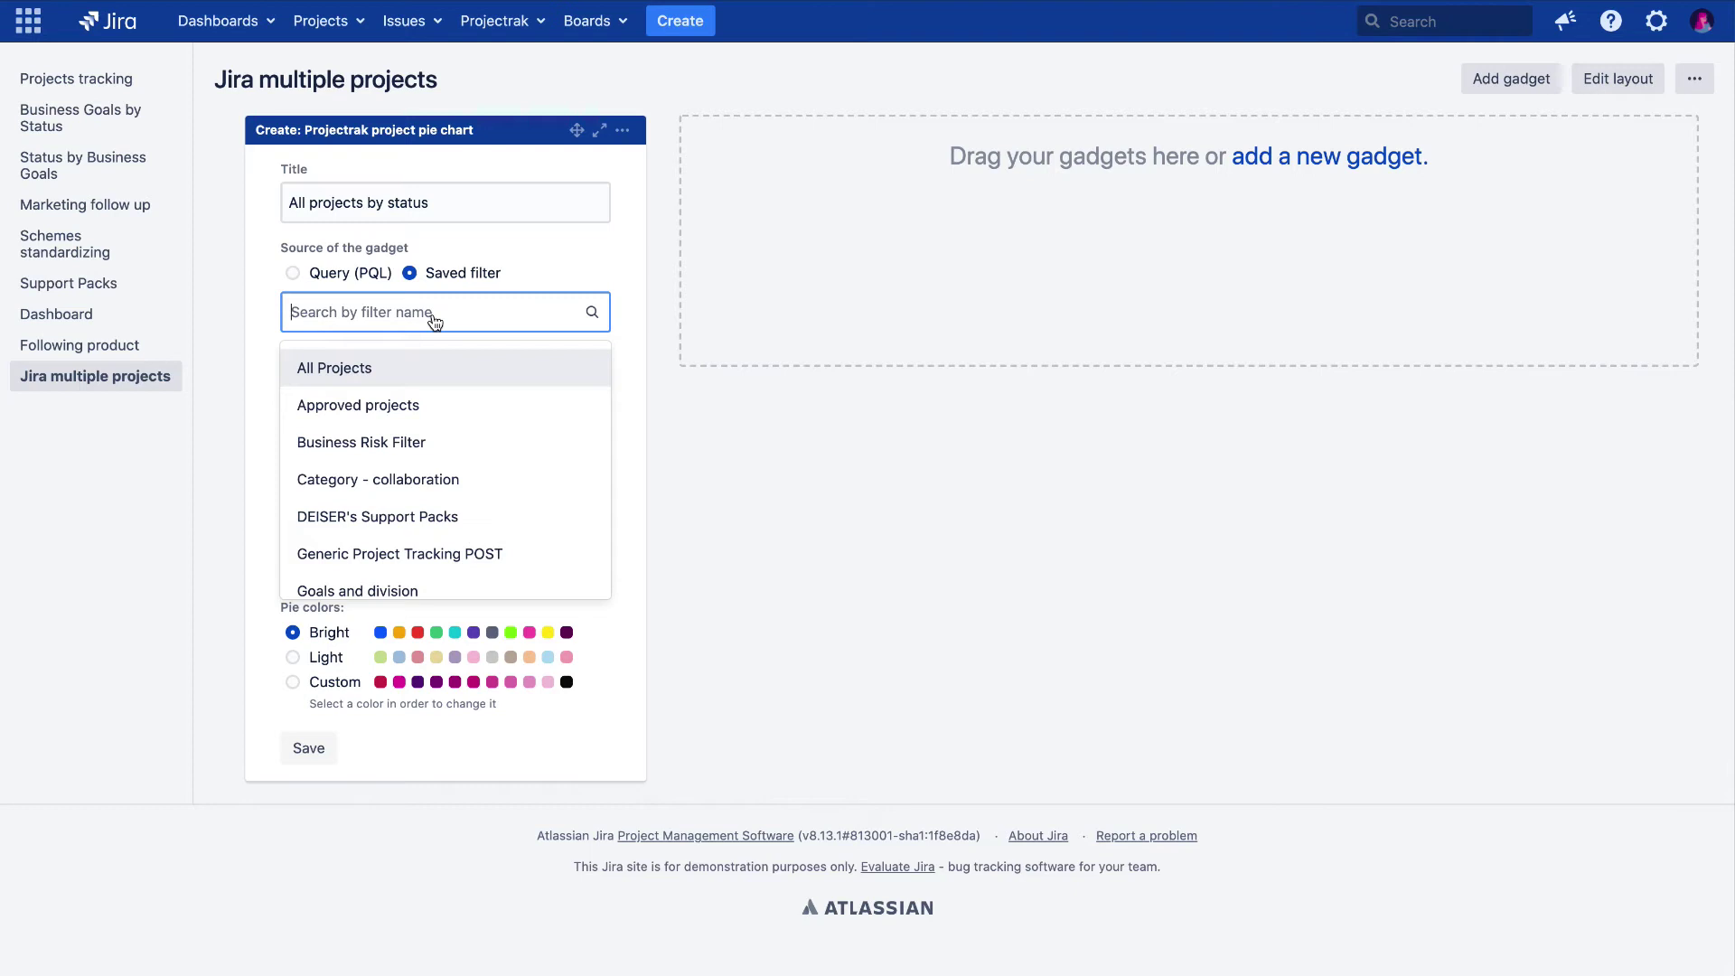
Chart the All Projects filter by the Status field, sorted by projects per value.
click(355, 368)
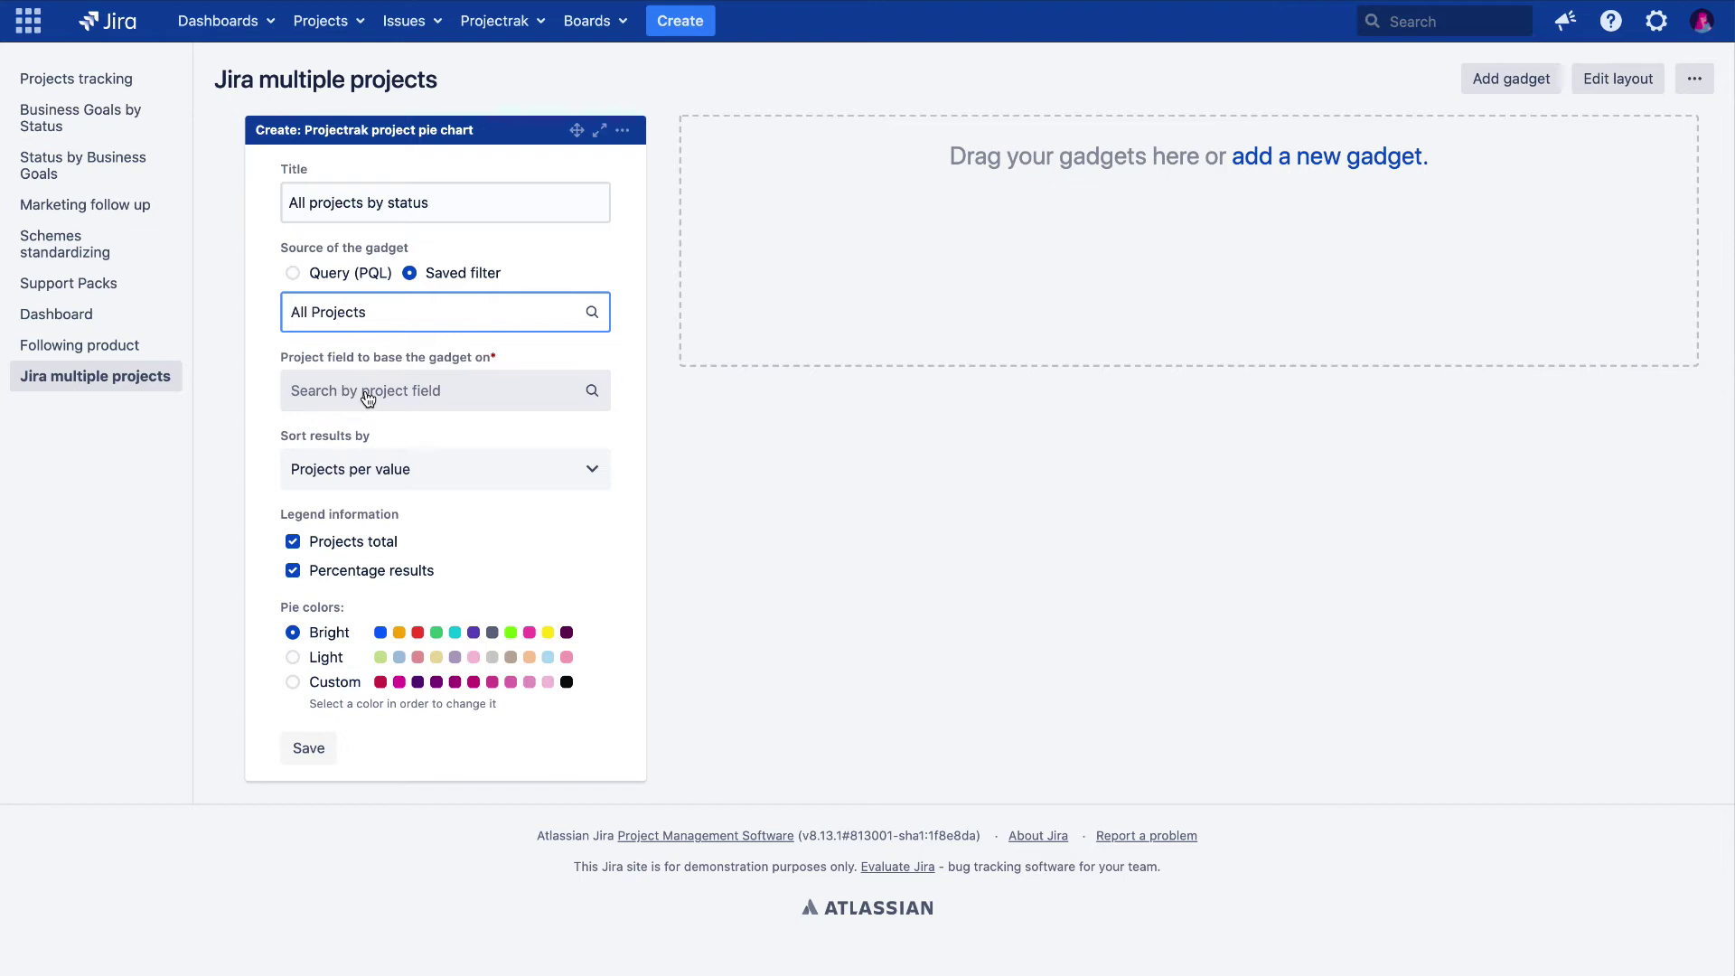
click(367, 399)
text(status)
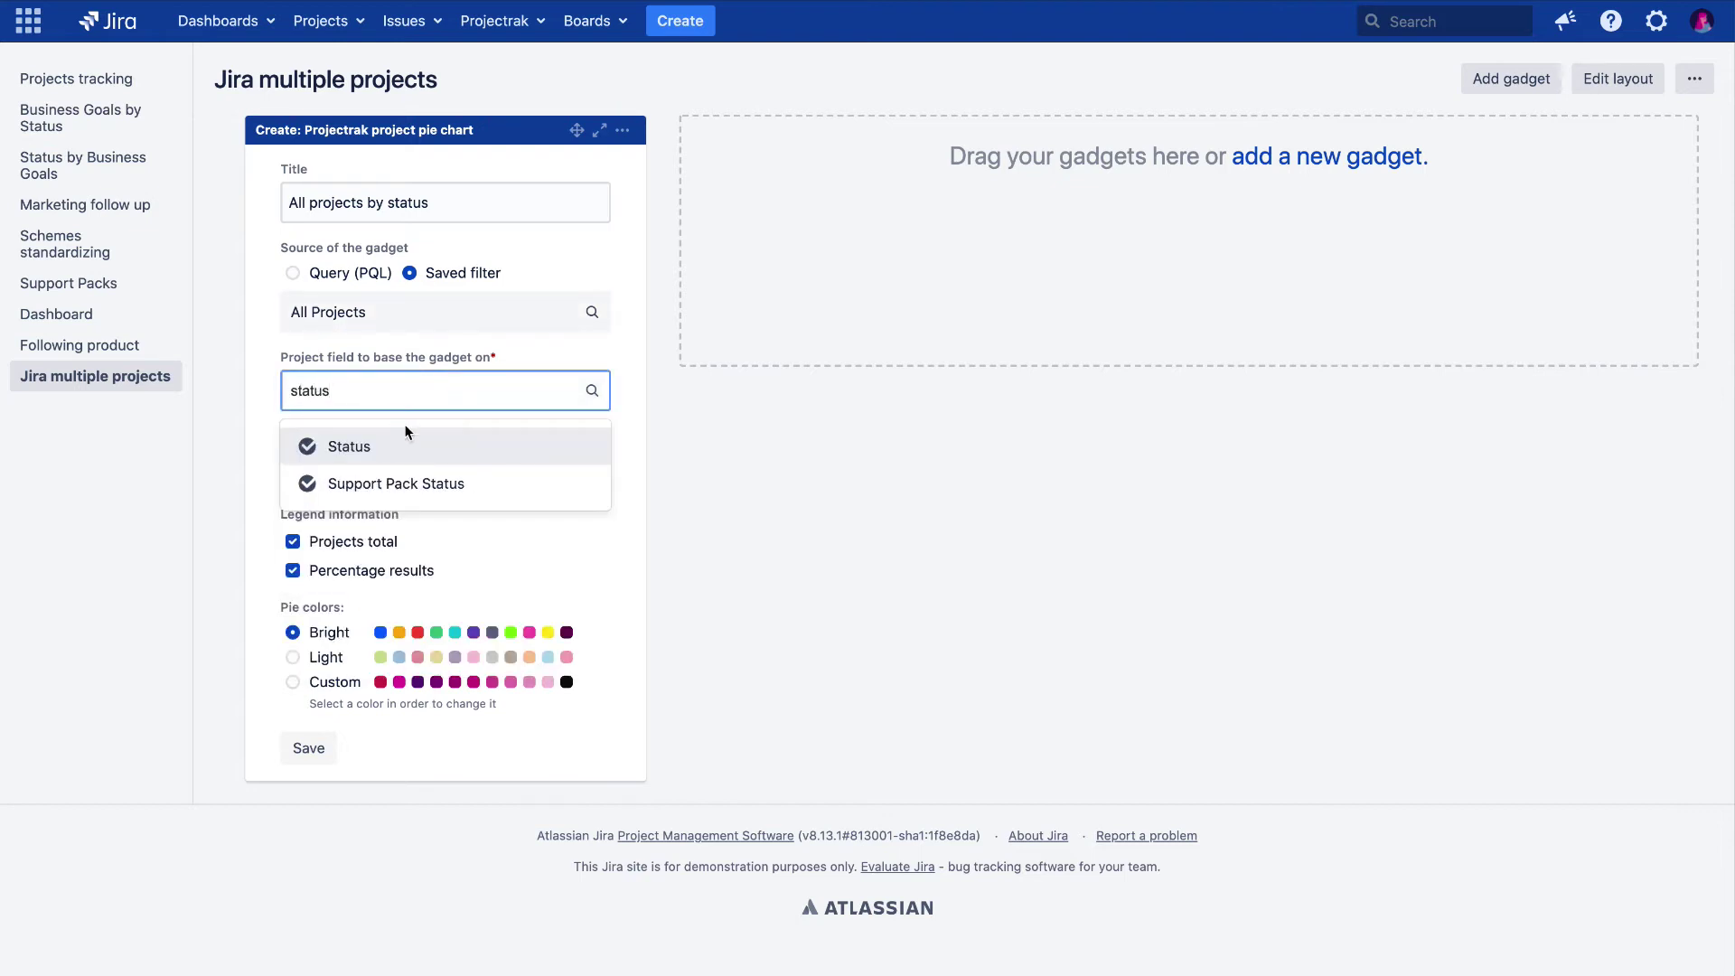
click(349, 452)
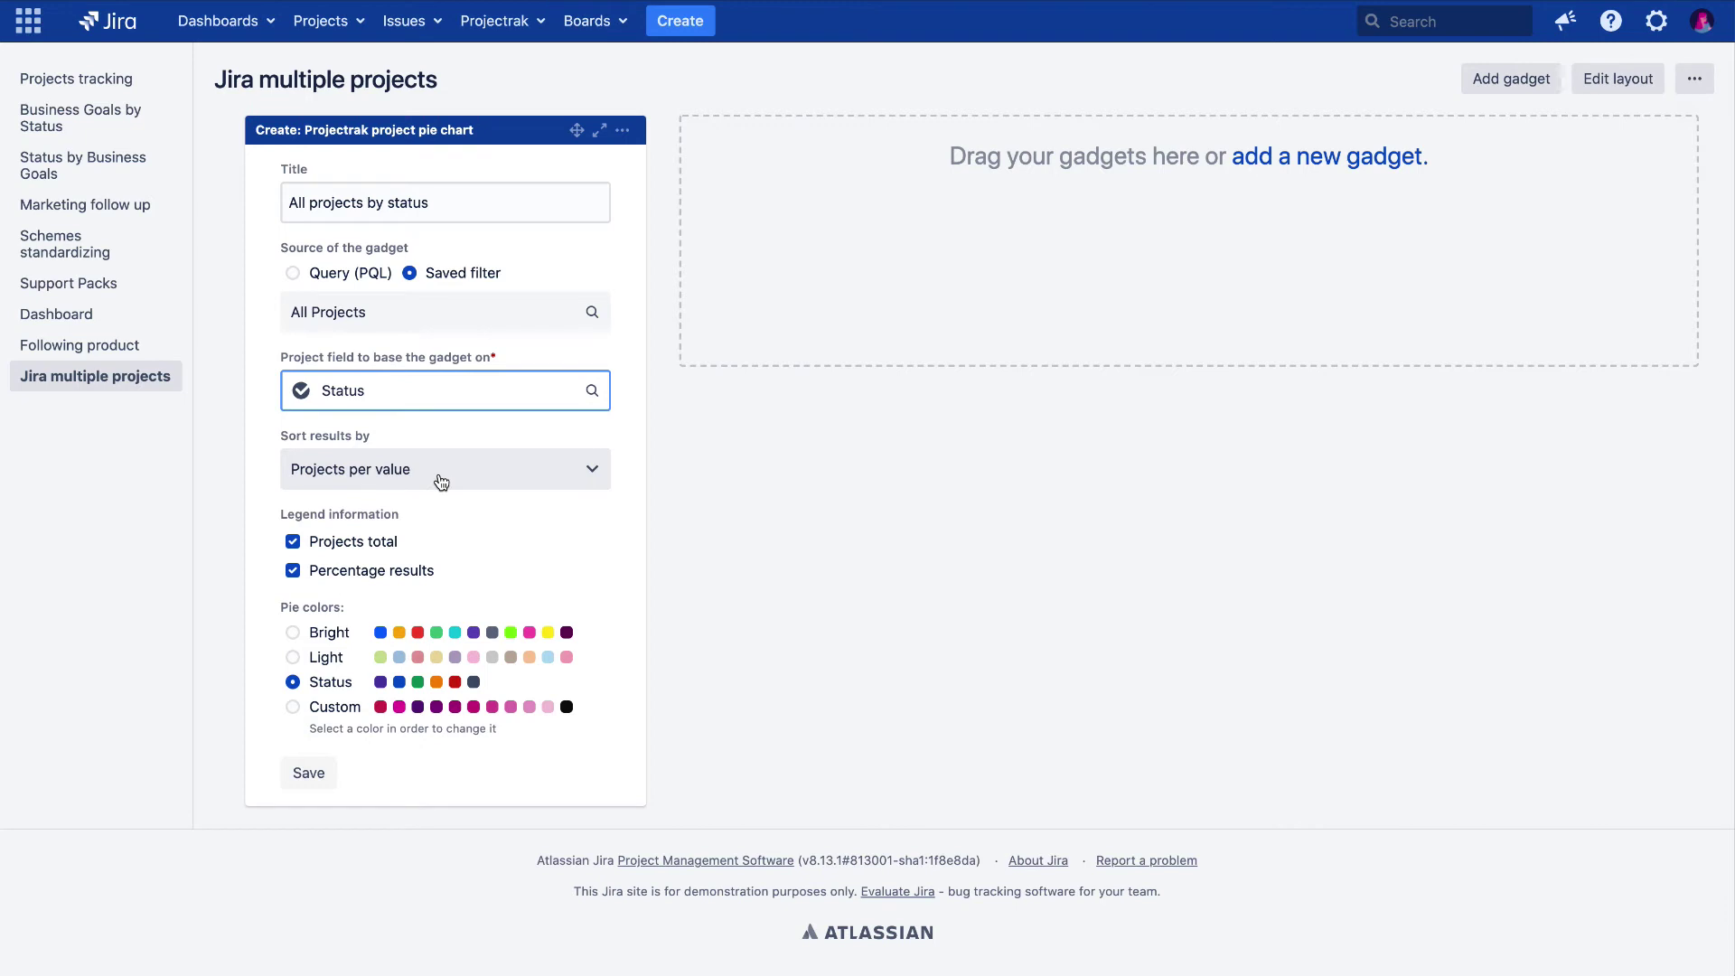
click(441, 482)
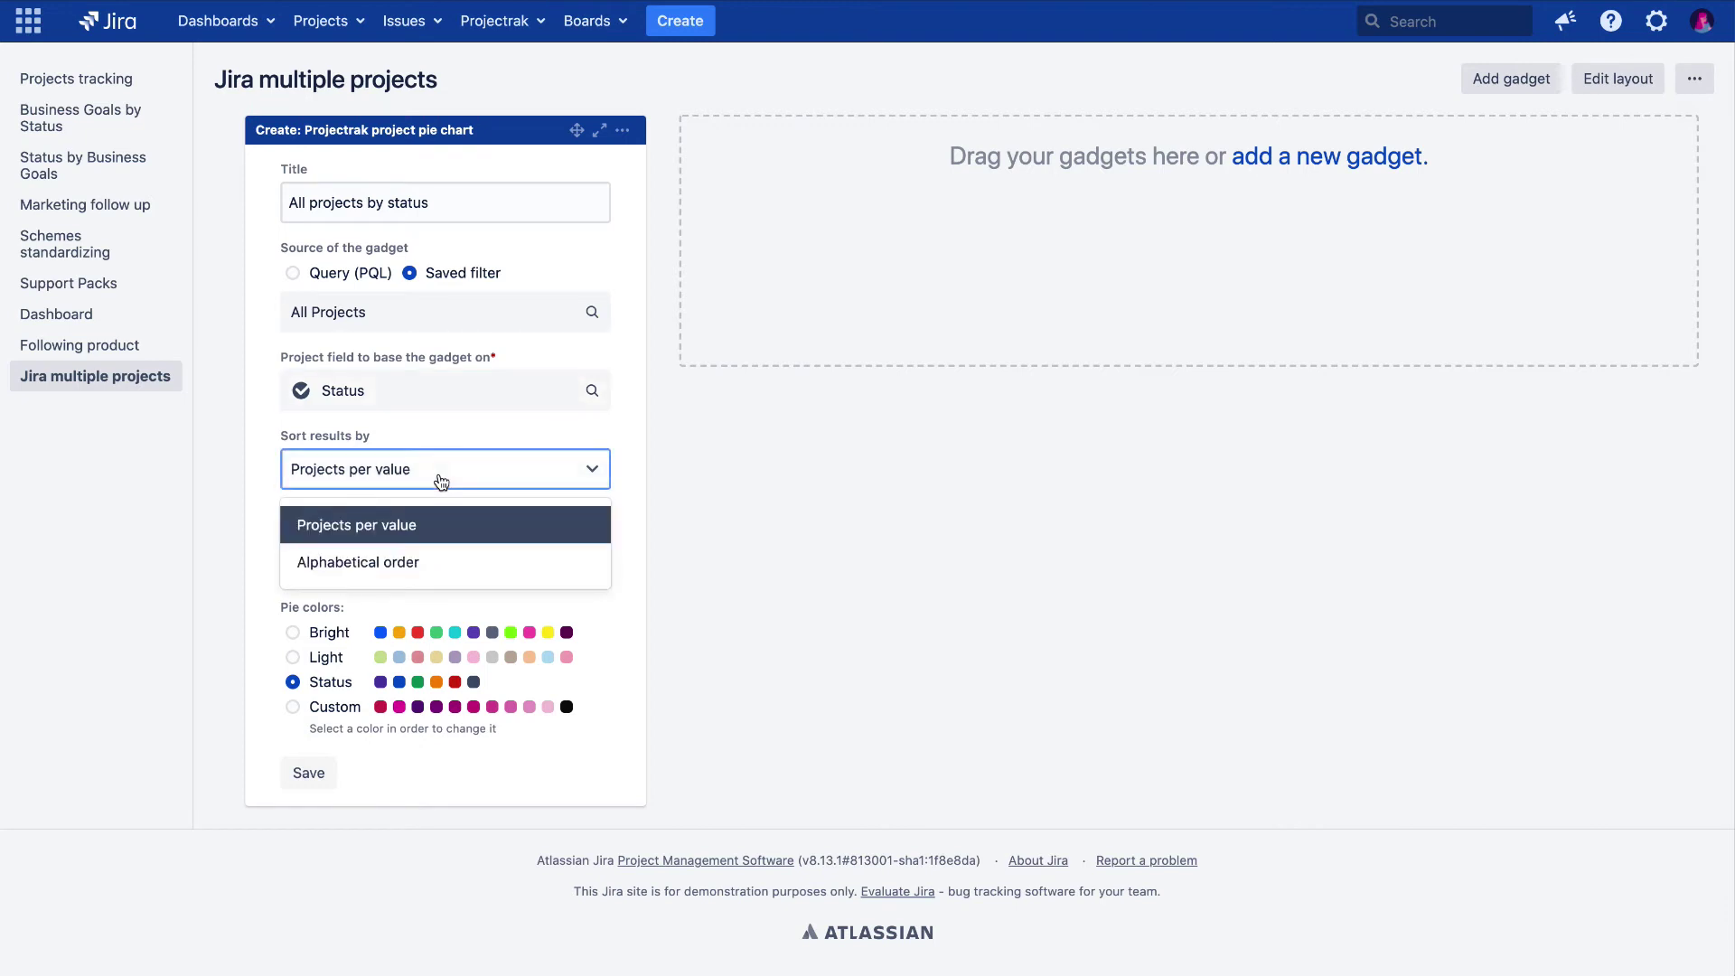
click(404, 535)
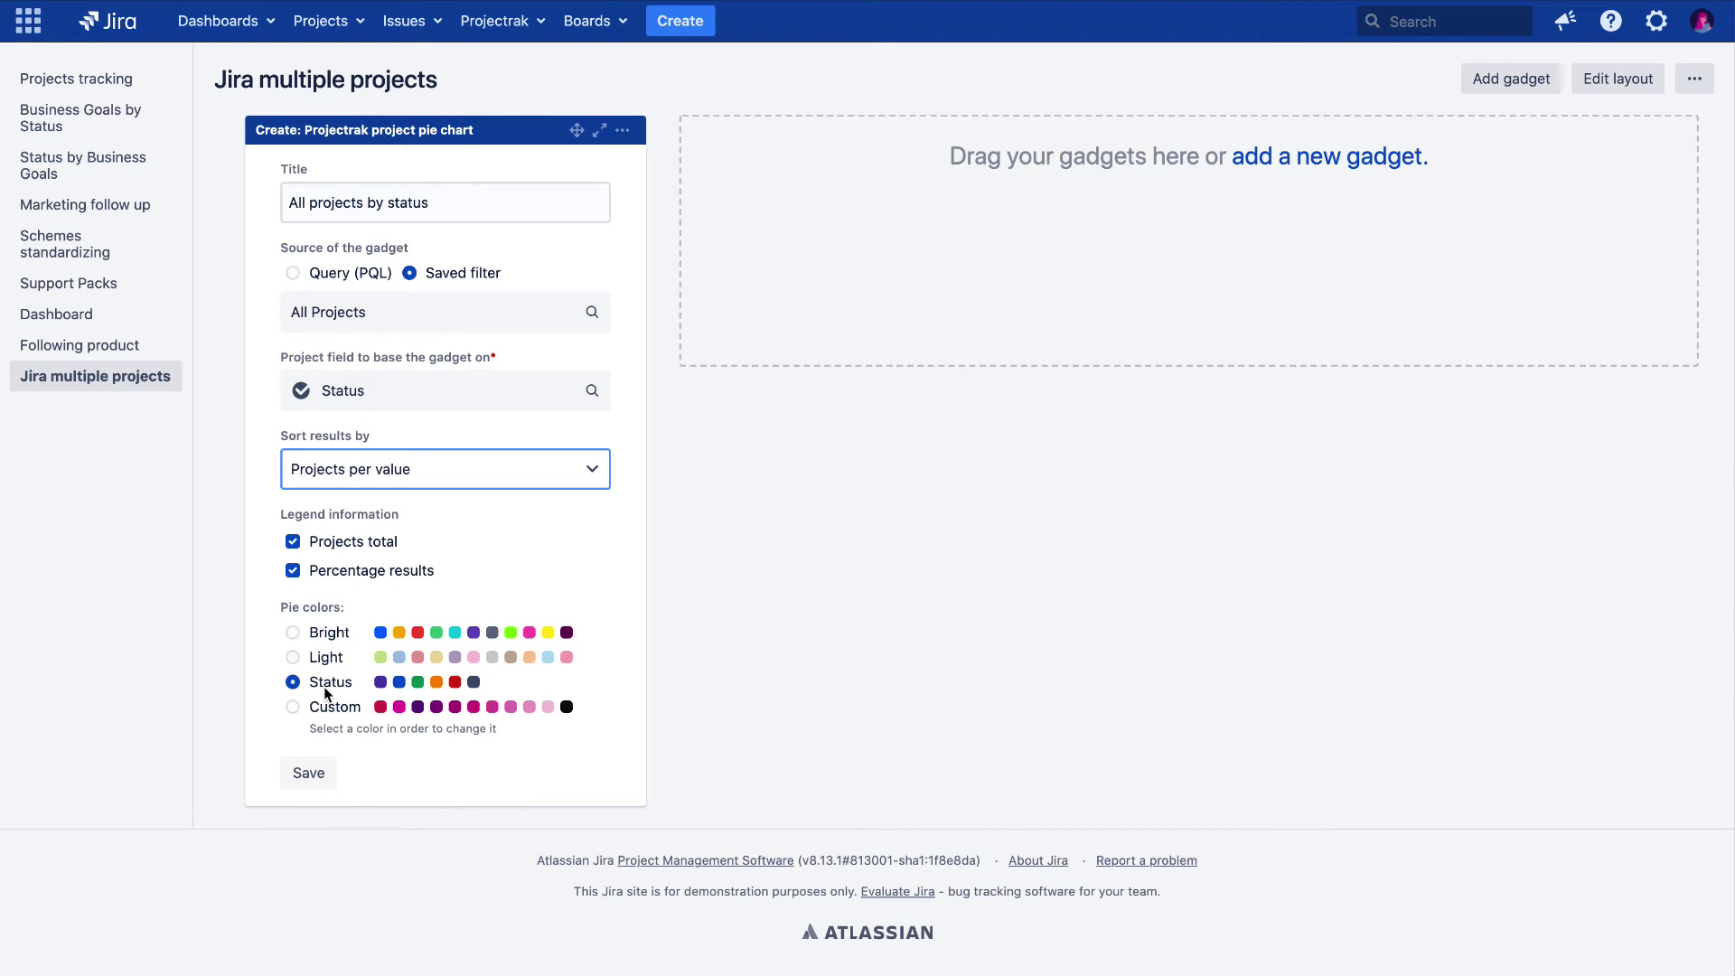
Keep the Status pie colour scheme after trying a custom colour scheme.
click(326, 712)
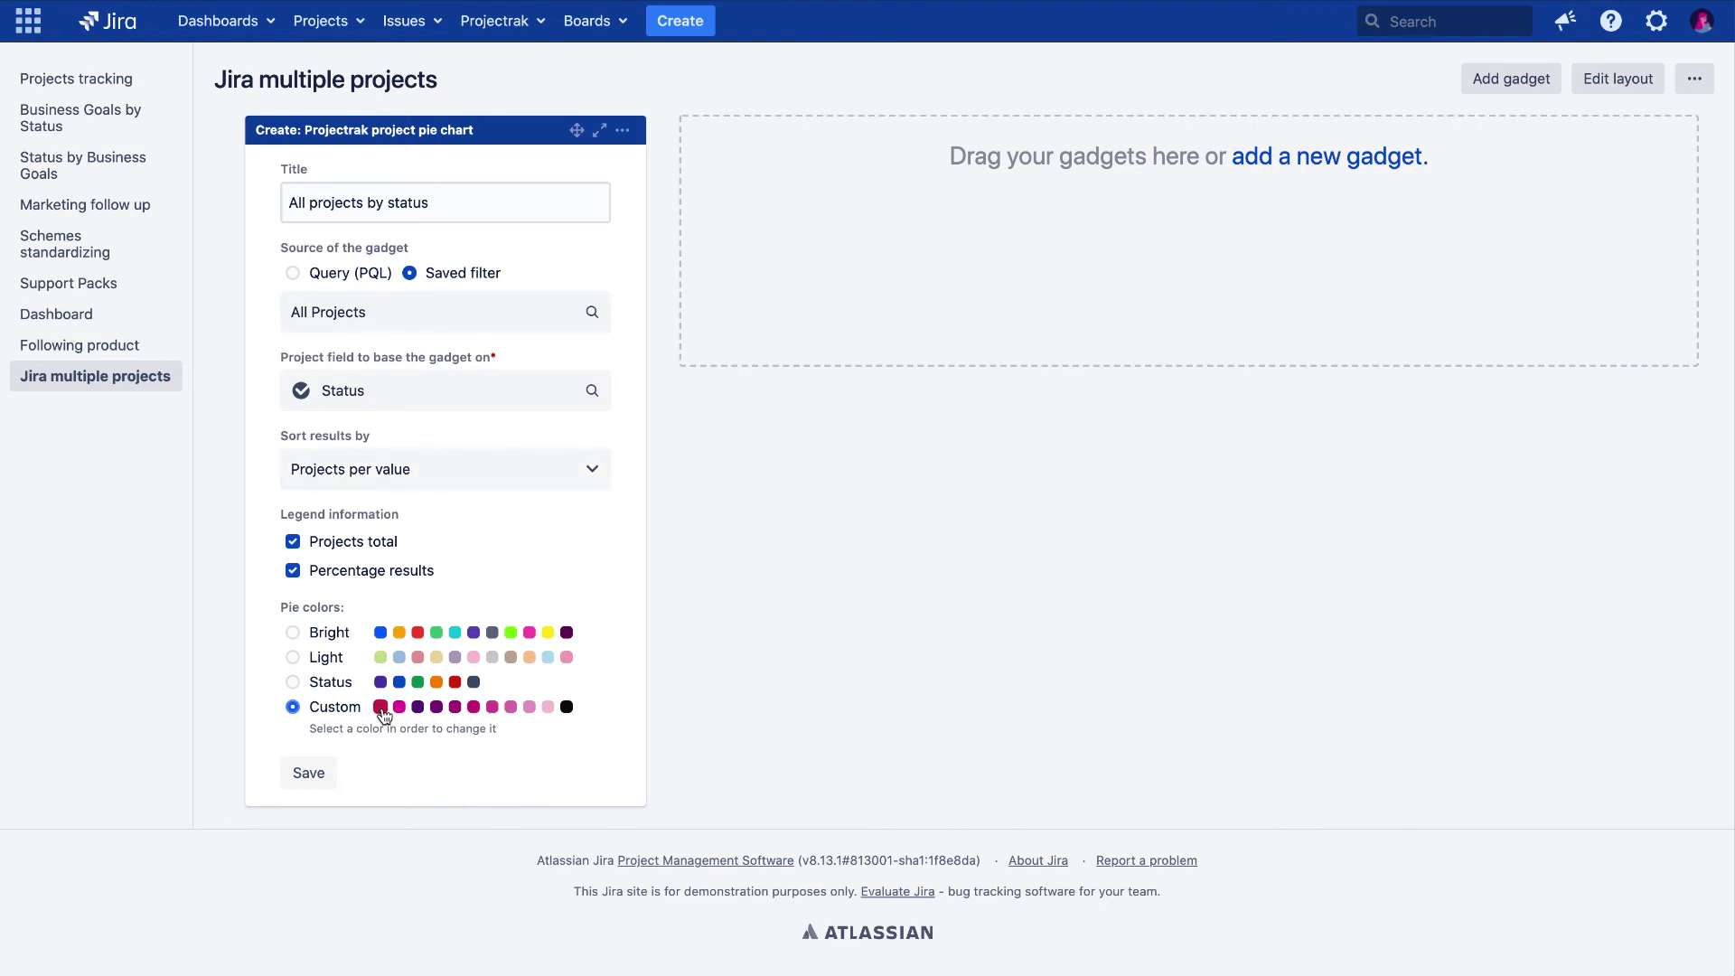
click(380, 707)
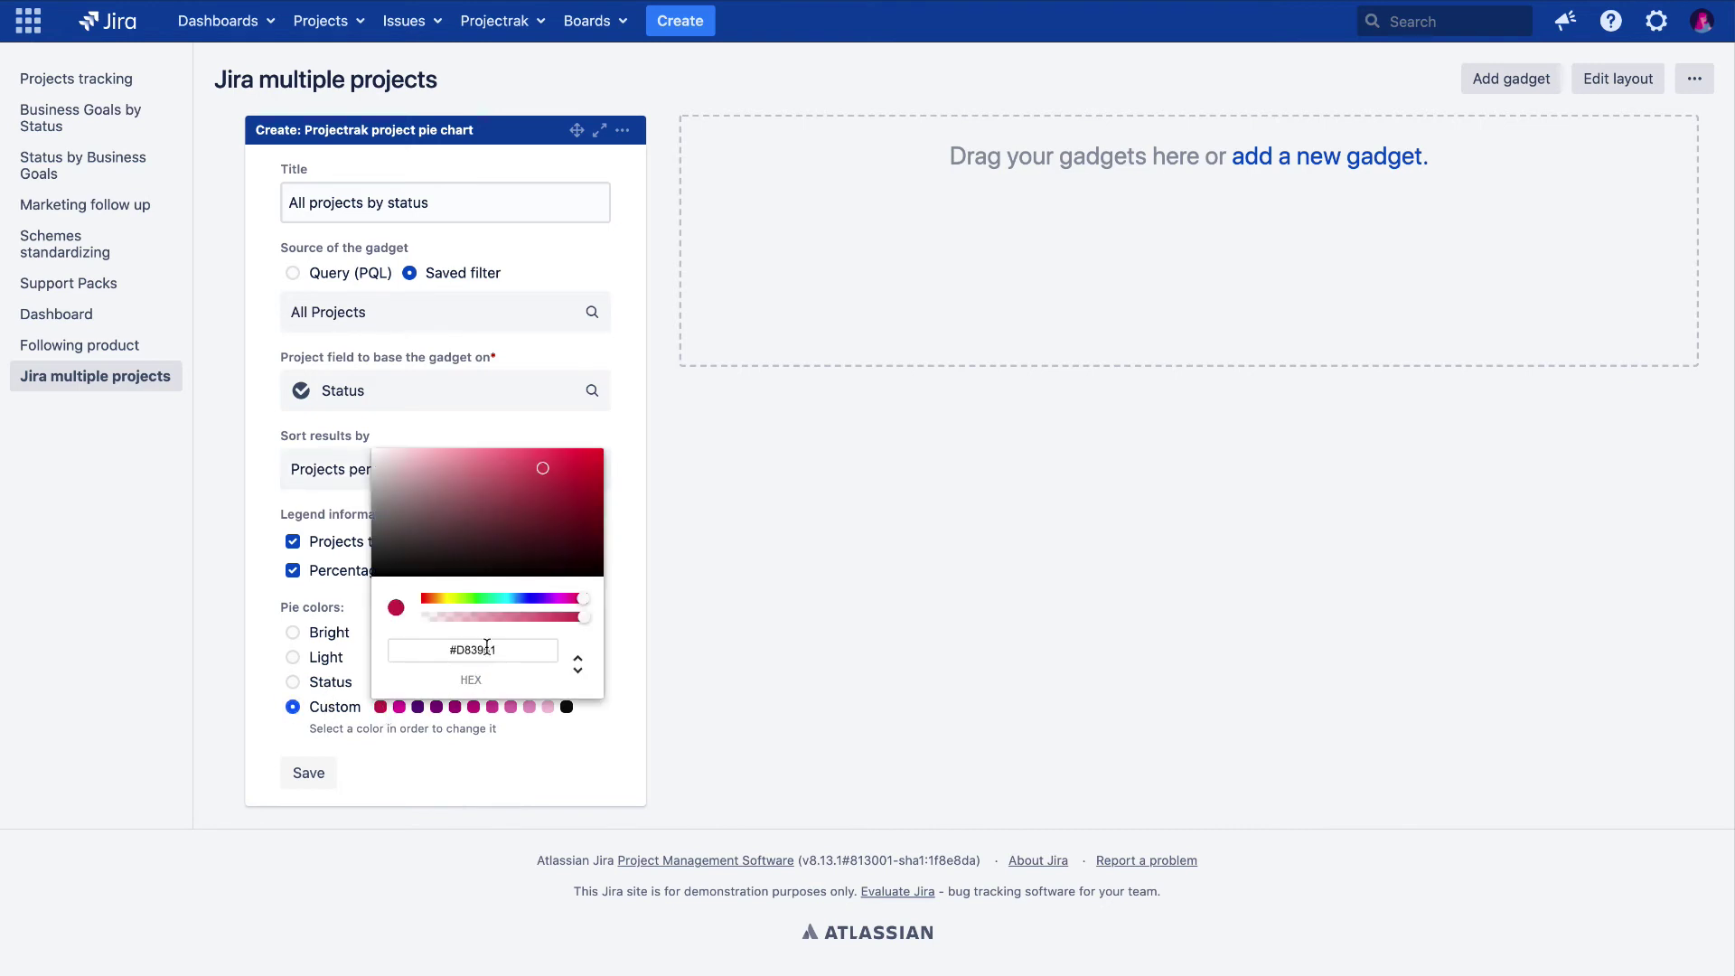
click(337, 685)
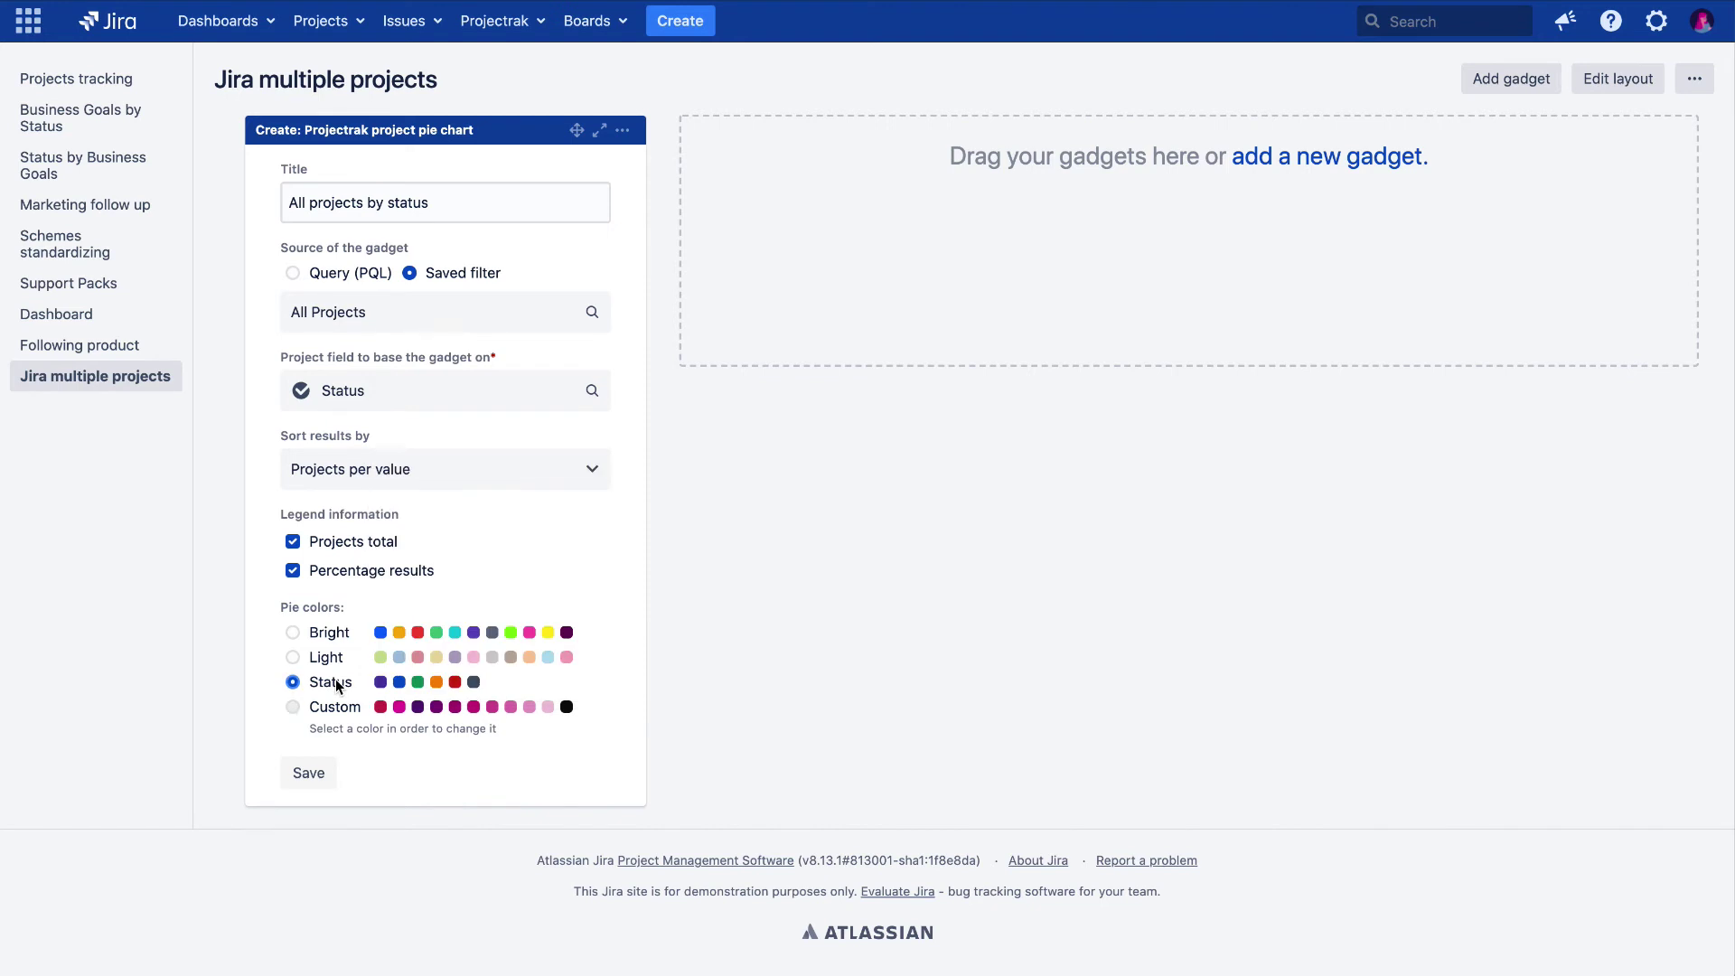
Save the gadget so the chart shows 150 projects: 79 AT RISK, 69 ON TRACK, 1 OFF TRACK, 1 PAUSED.
click(309, 774)
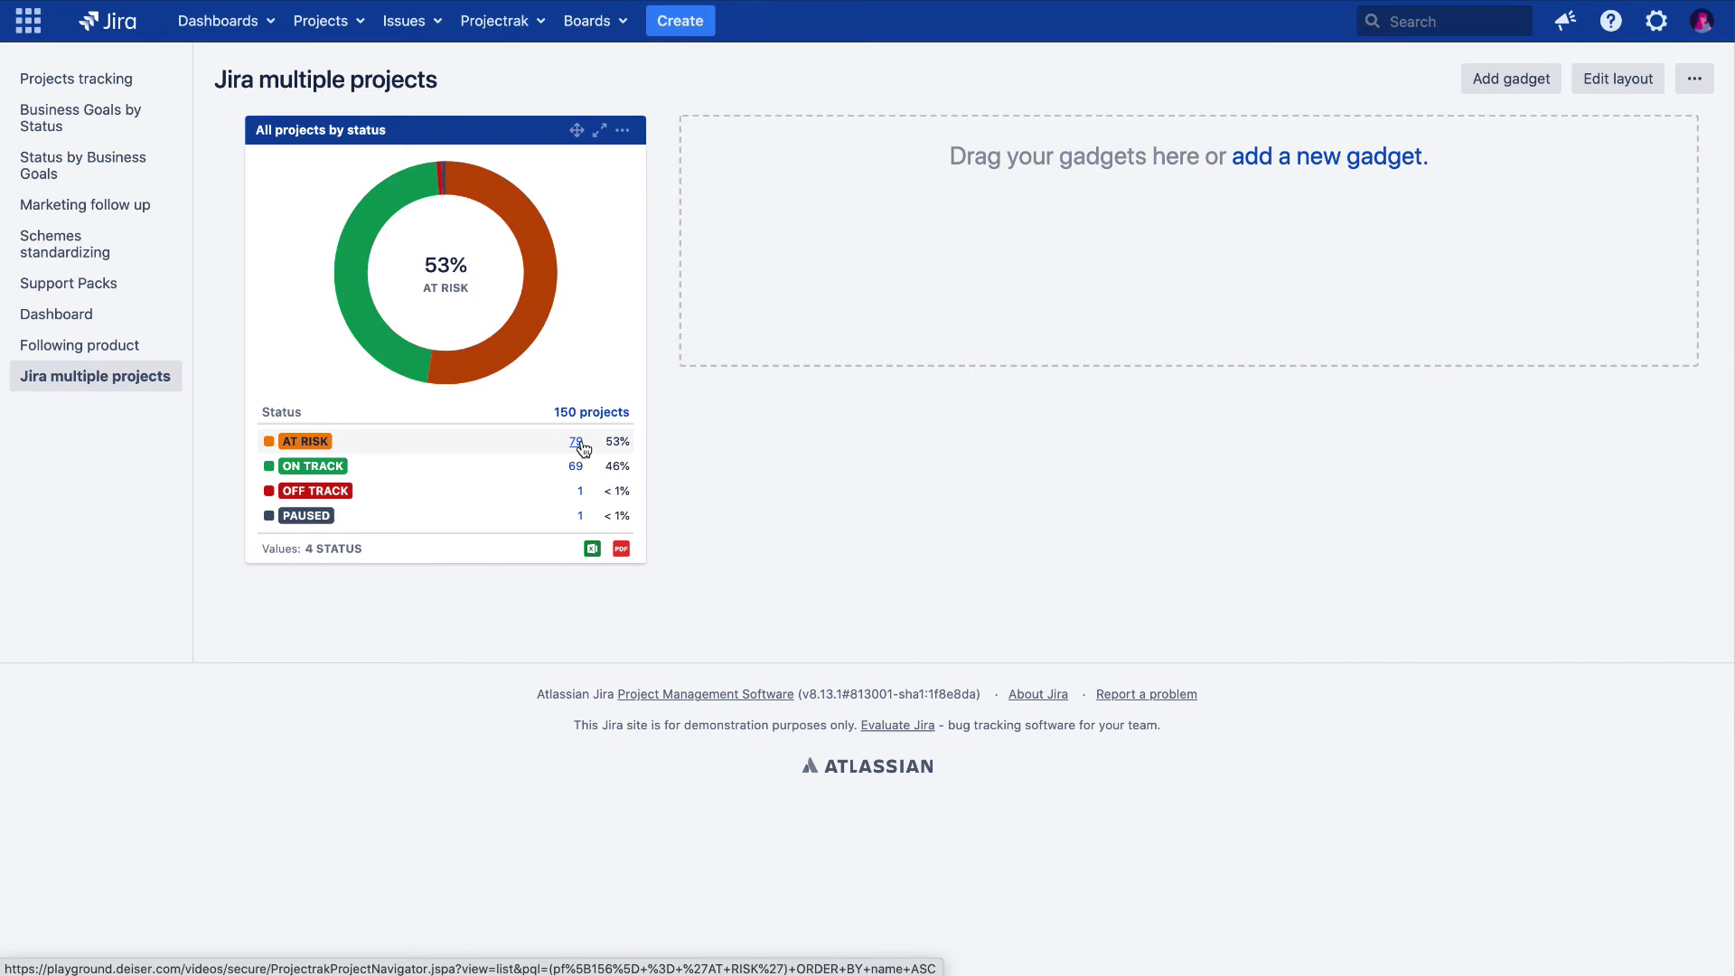
Export the All projects by status gadget as a PDF.
click(622, 549)
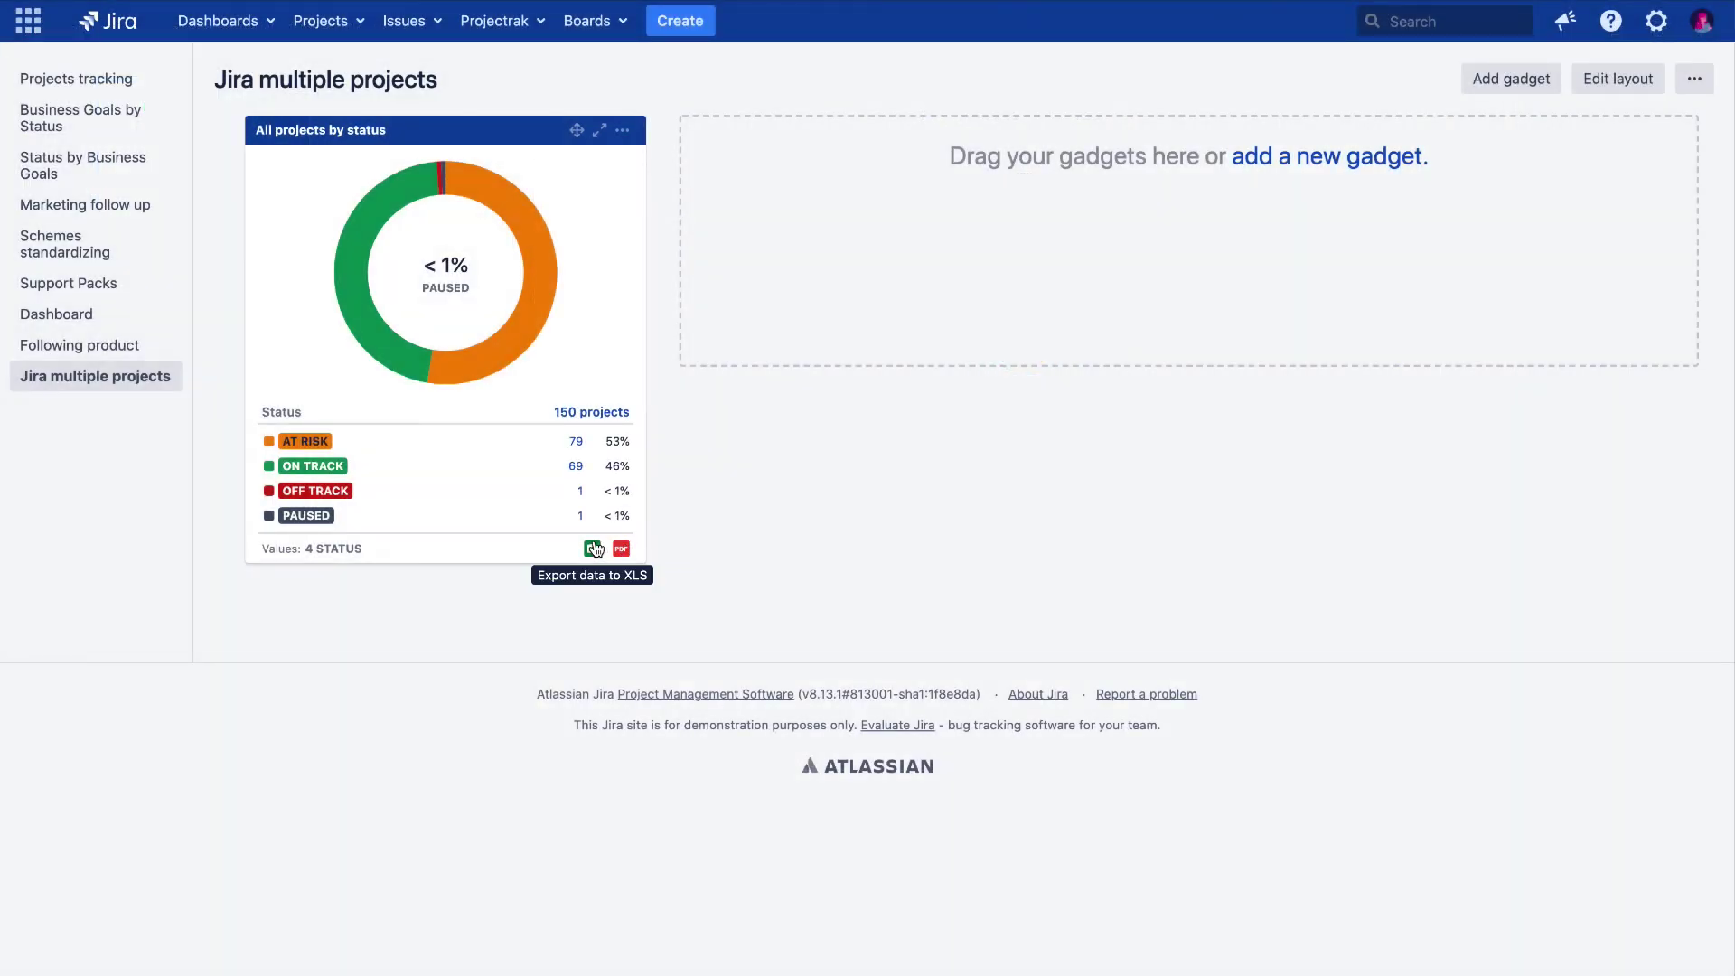
Export the chart's Status/Projects/Percentage data (79, 69, 1, 1; total 150) to an Excel file.
click(593, 549)
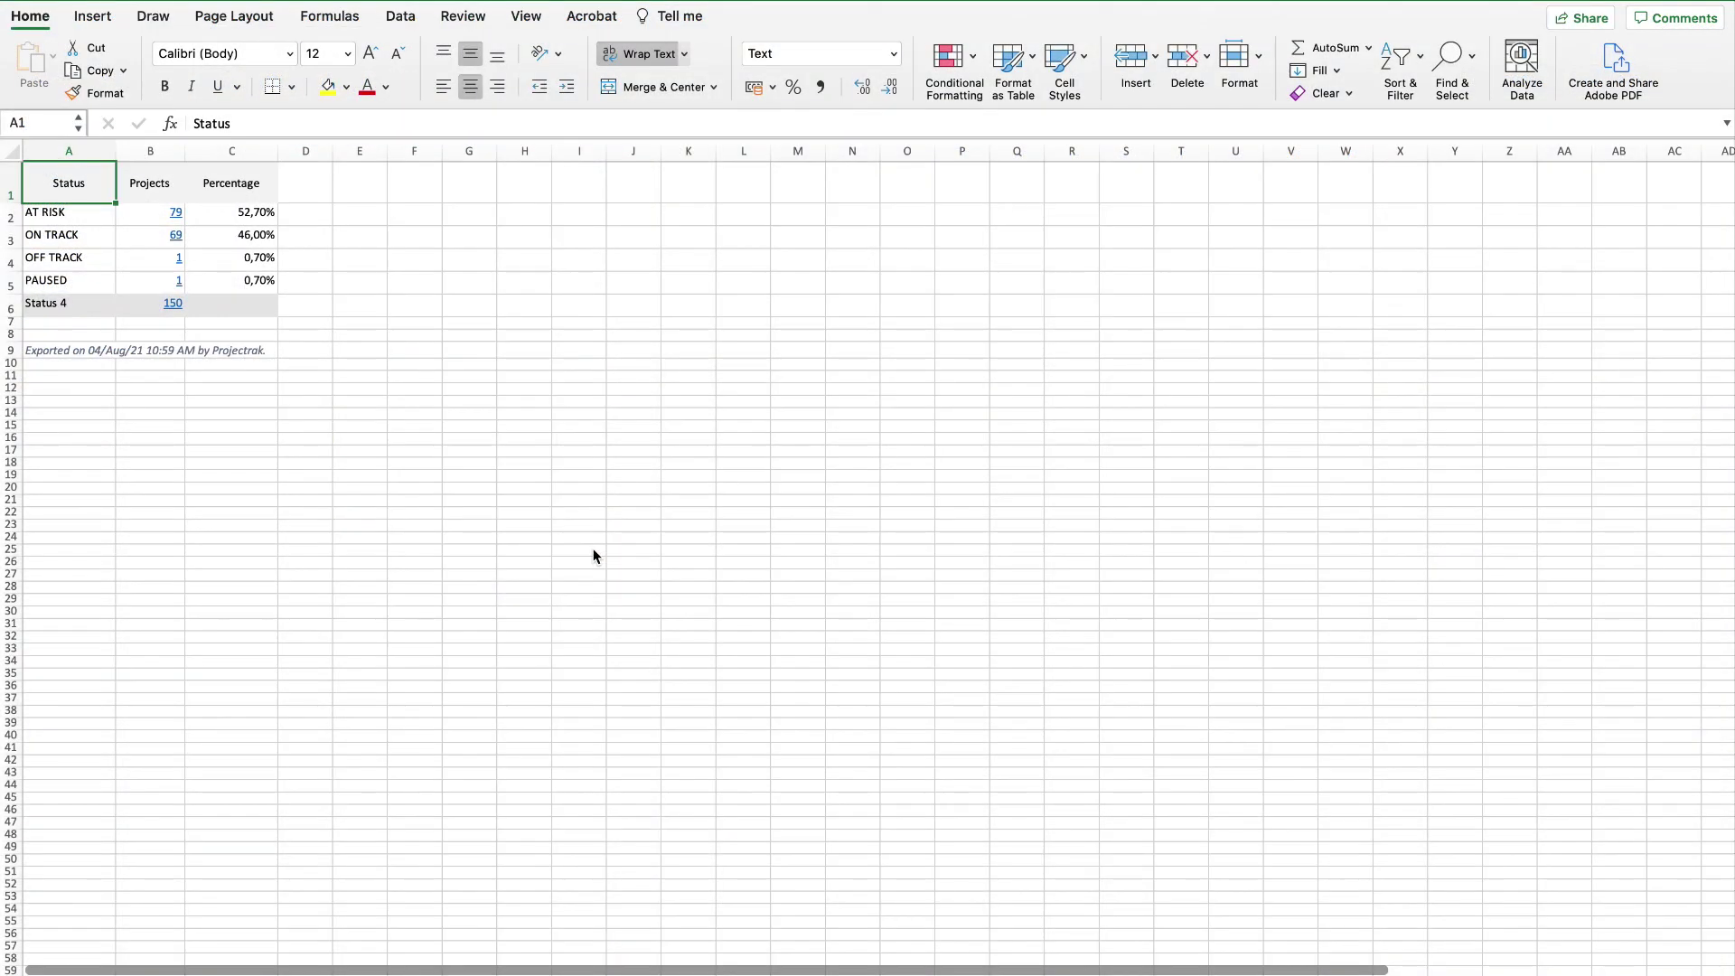